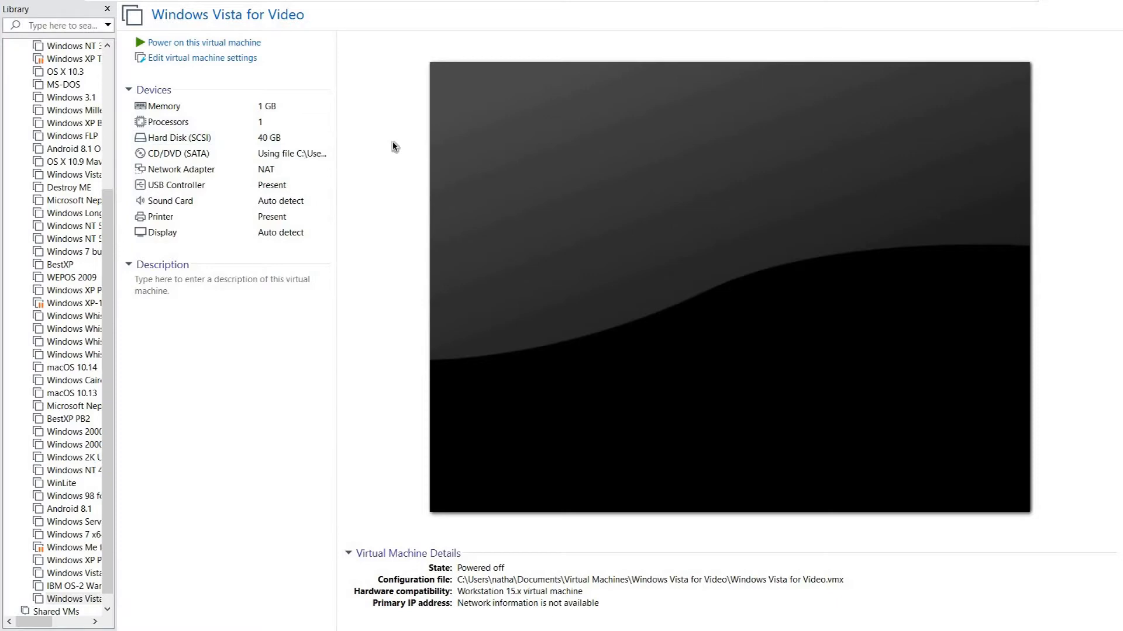
- Power on the Windows Vista for Video virtual machine and switch its display to Exclusive Mode
{"action": "left_click", "coordinate": [250, 43]}
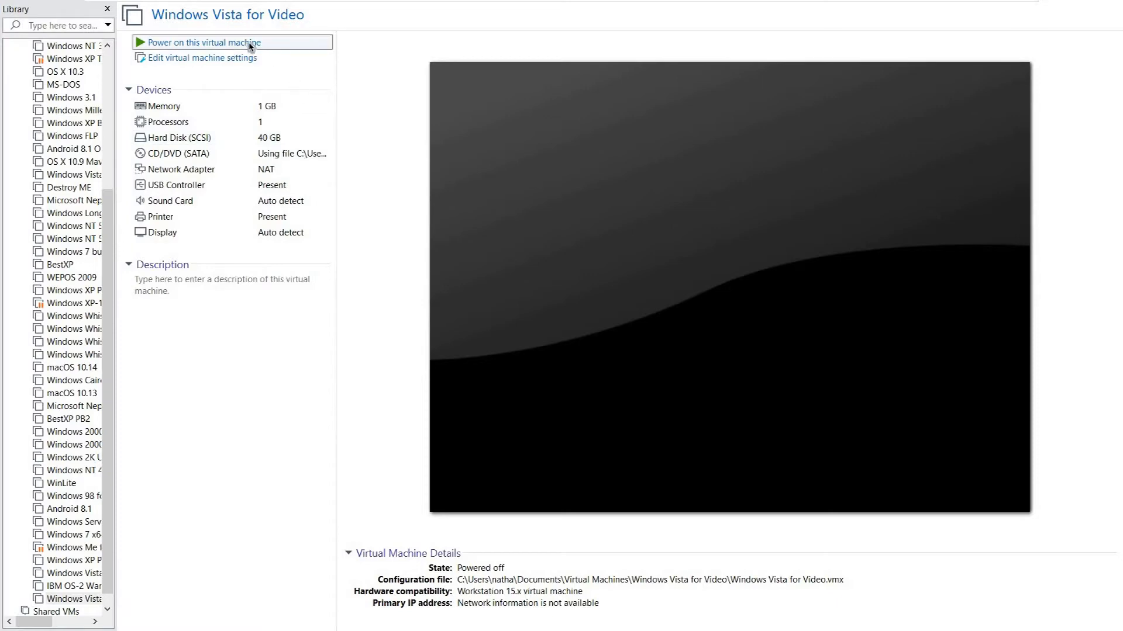
{"action": "mouse_move", "coordinate": [248, 4]}
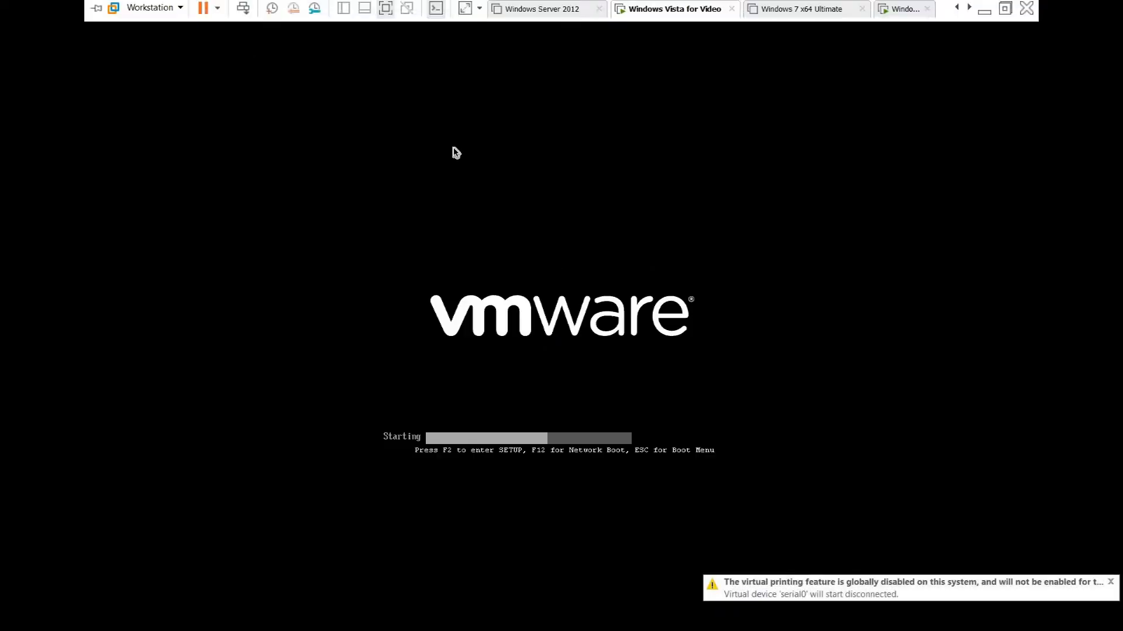
{"action": "left_click", "coordinate": [180, 10]}
{"action": "mouse_move", "coordinate": [175, 56]}
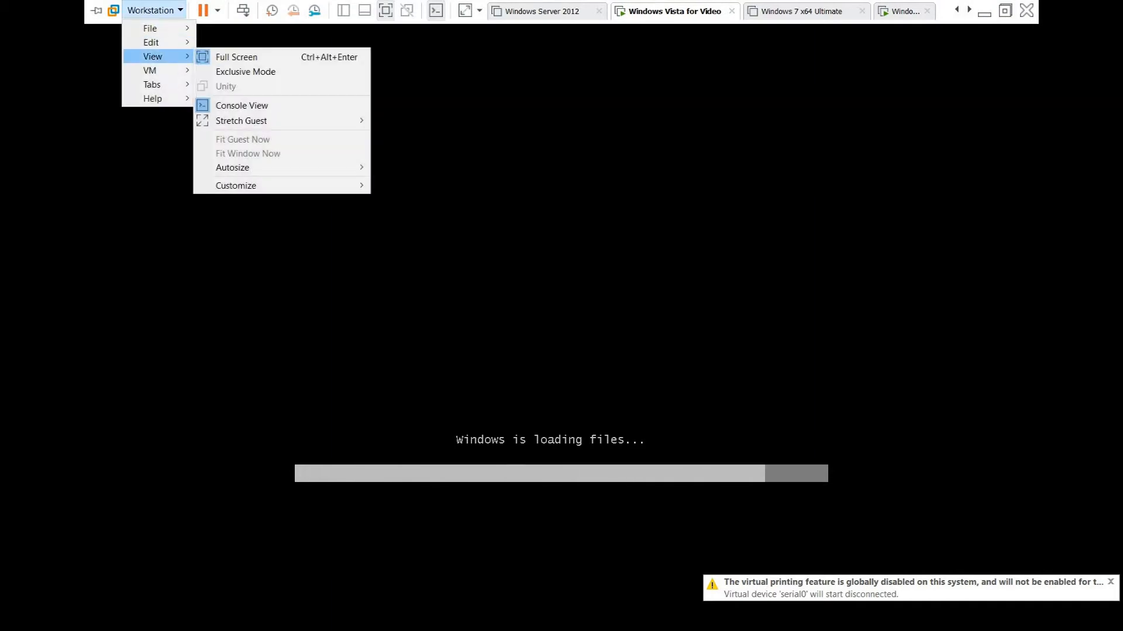
{"action": "left_click", "coordinate": [234, 70]}
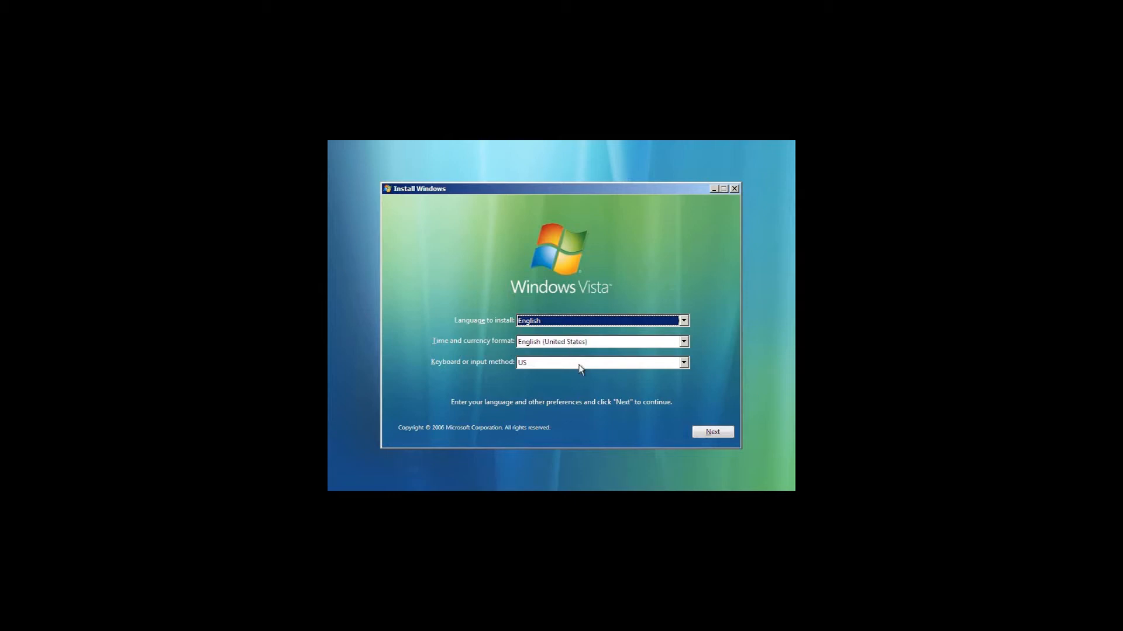
- Start the Windows Vista installation with the preset English and US keyboard options, and turn off automatic online activation
{"action": "left_click", "coordinate": [713, 432]}
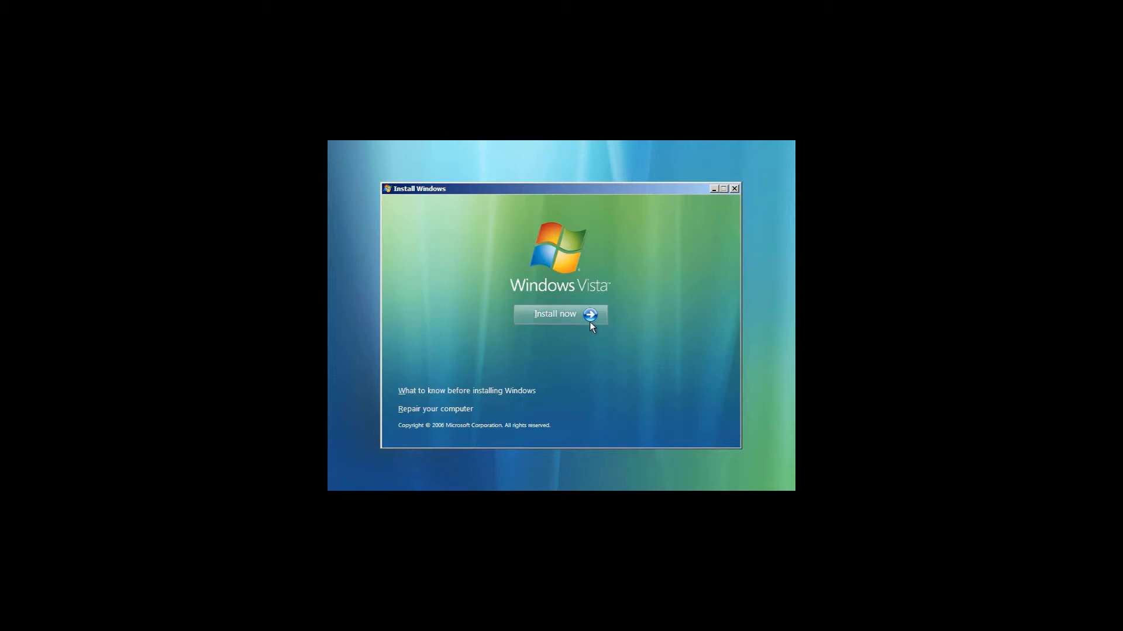
{"action": "left_click", "coordinate": [582, 316]}
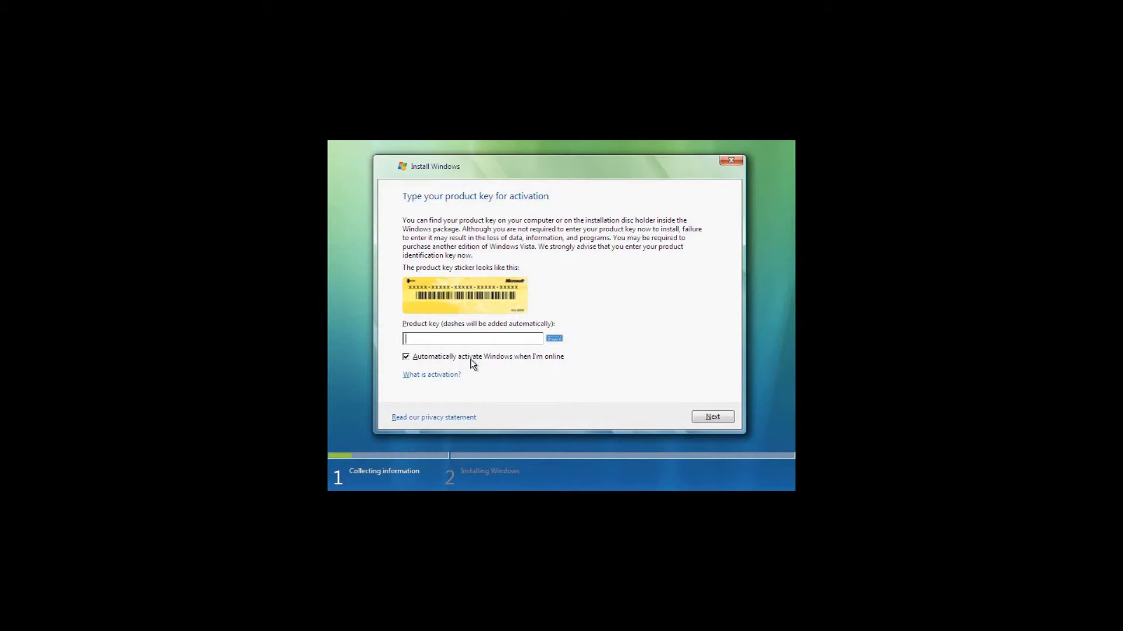
{"action": "left_click", "coordinate": [407, 357]}
{"action": "left_click", "coordinate": [715, 417]}
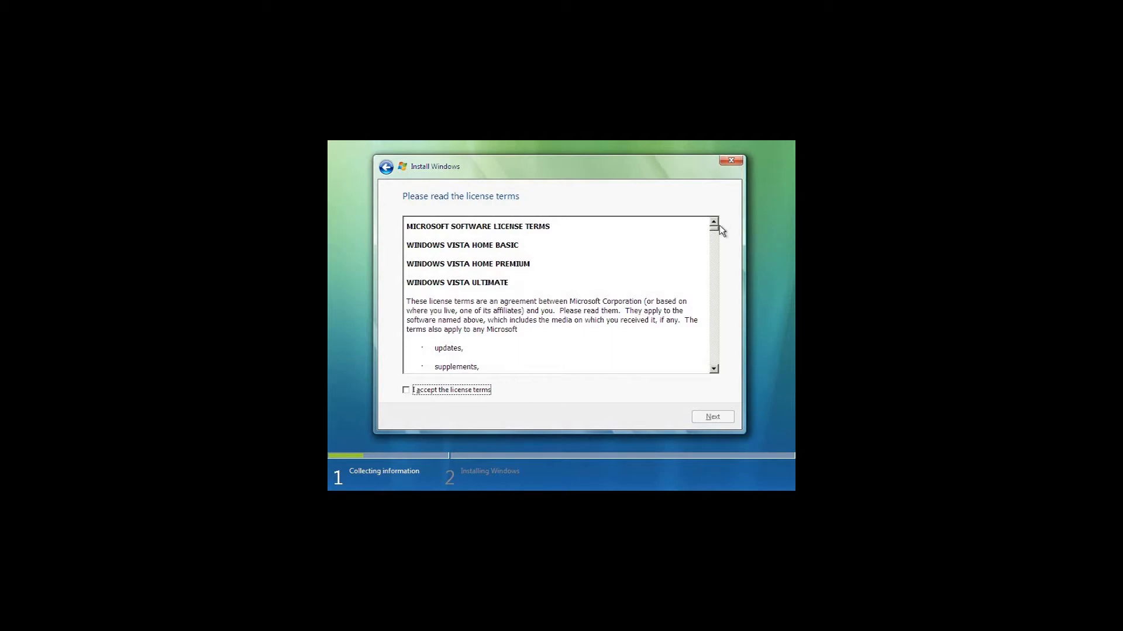
- Go through the license terms to the end, accept them and continue
{"action": "left_click_drag", "start_coordinate": [714, 228], "coordinate": [718, 367]}
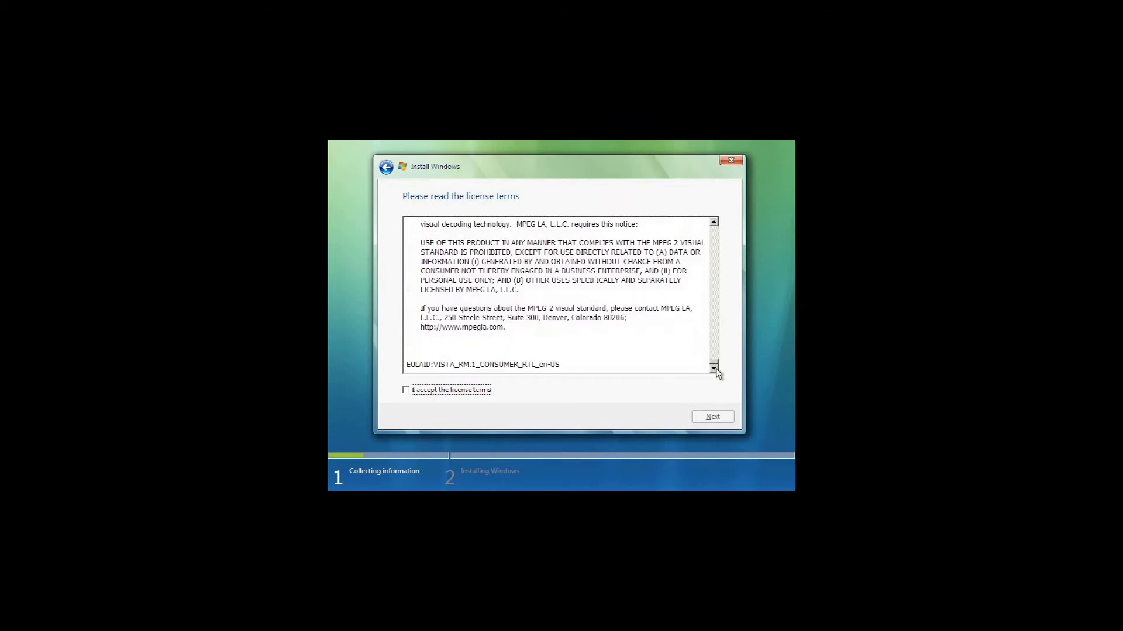
{"action": "left_click", "coordinate": [406, 391]}
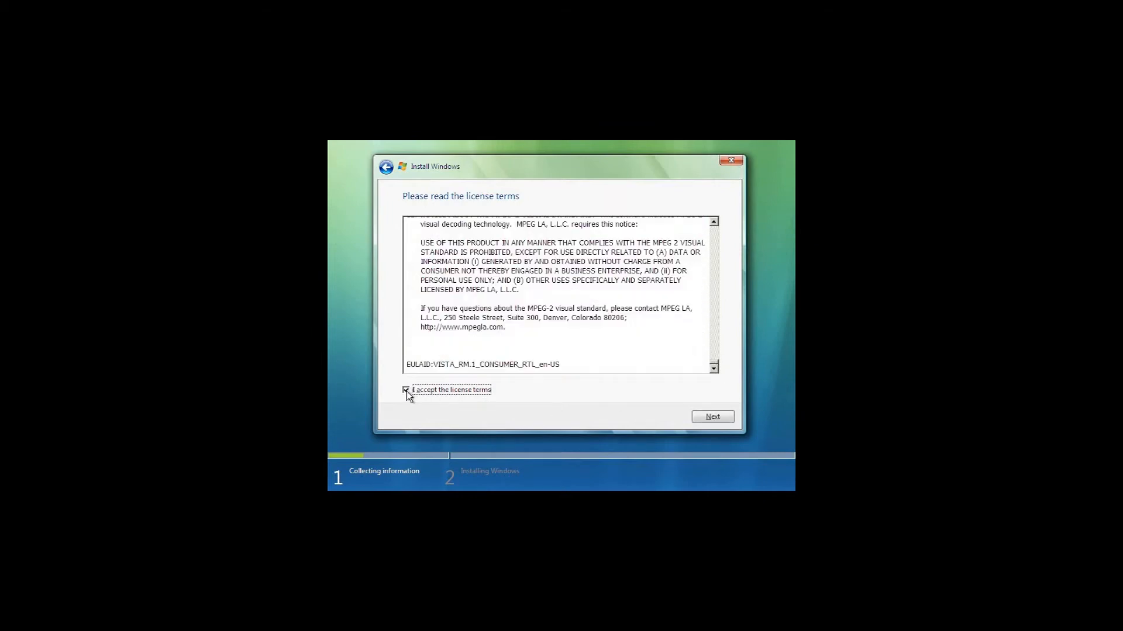
{"action": "left_click", "coordinate": [728, 418]}
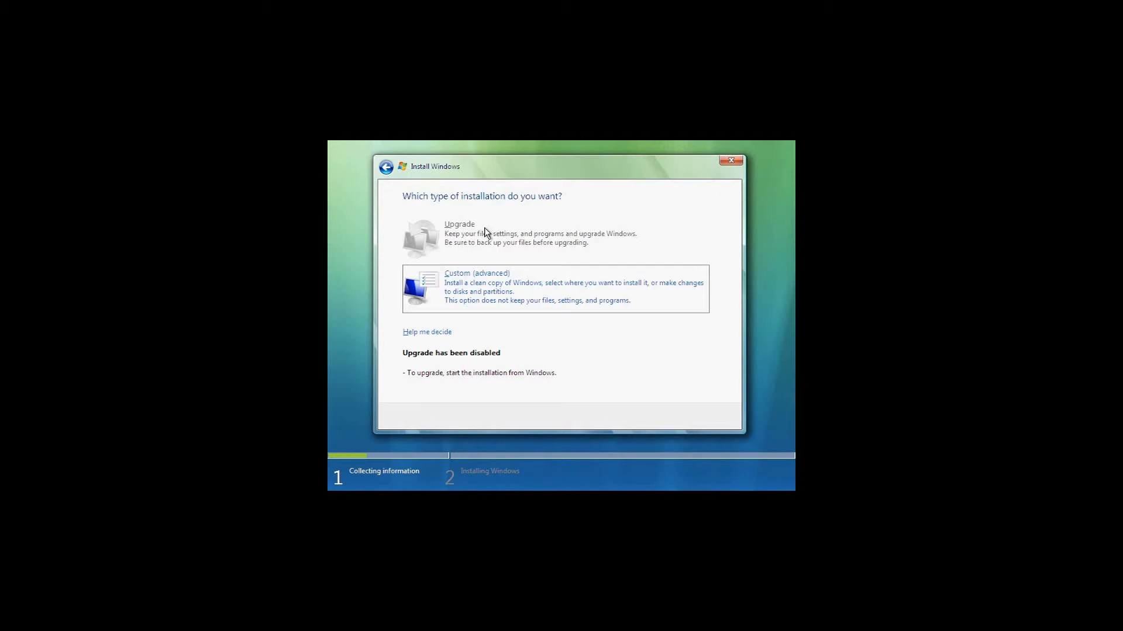
- Choose a Custom (advanced) installation and install Windows on Disk 0 Unallocated Space
{"action": "left_click", "coordinate": [489, 276]}
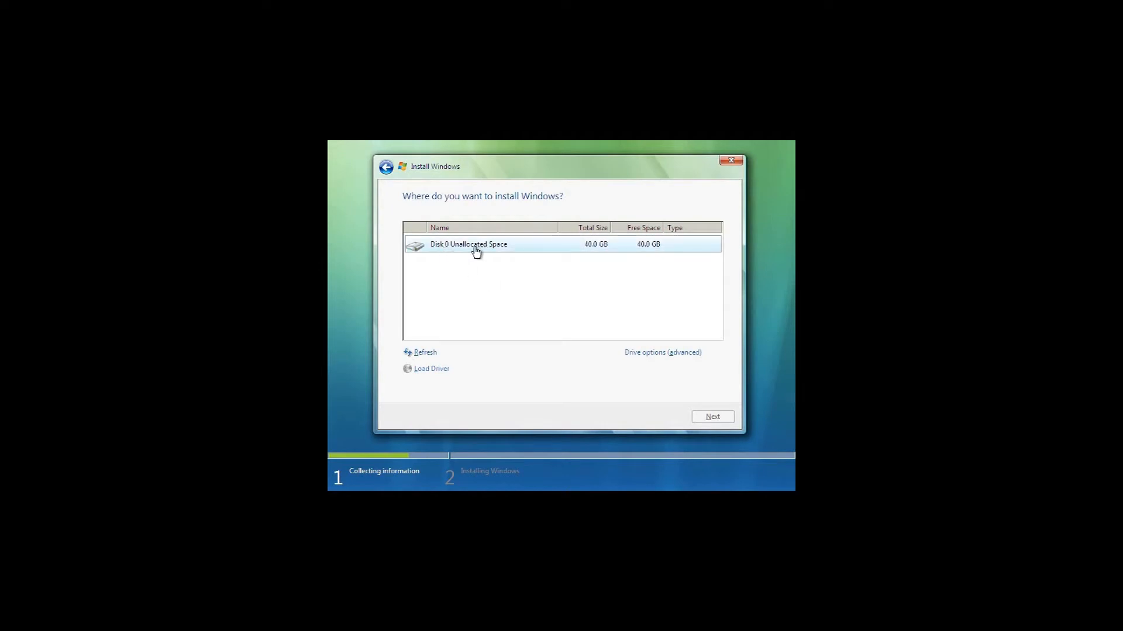
{"action": "left_click", "coordinate": [529, 246]}
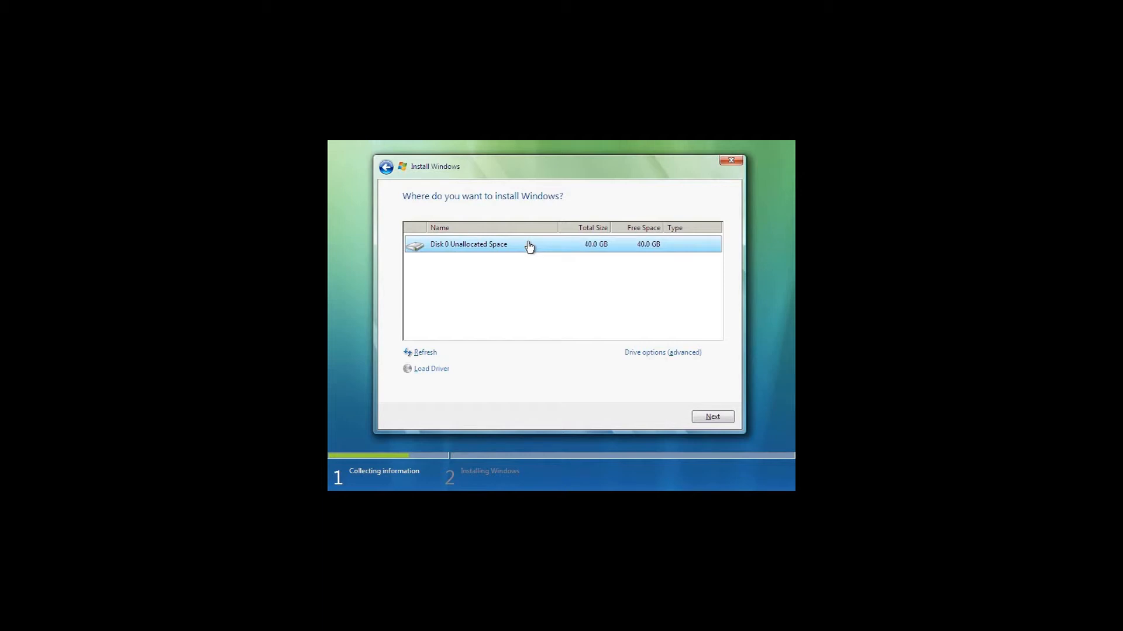
{"action": "left_click", "coordinate": [701, 416]}
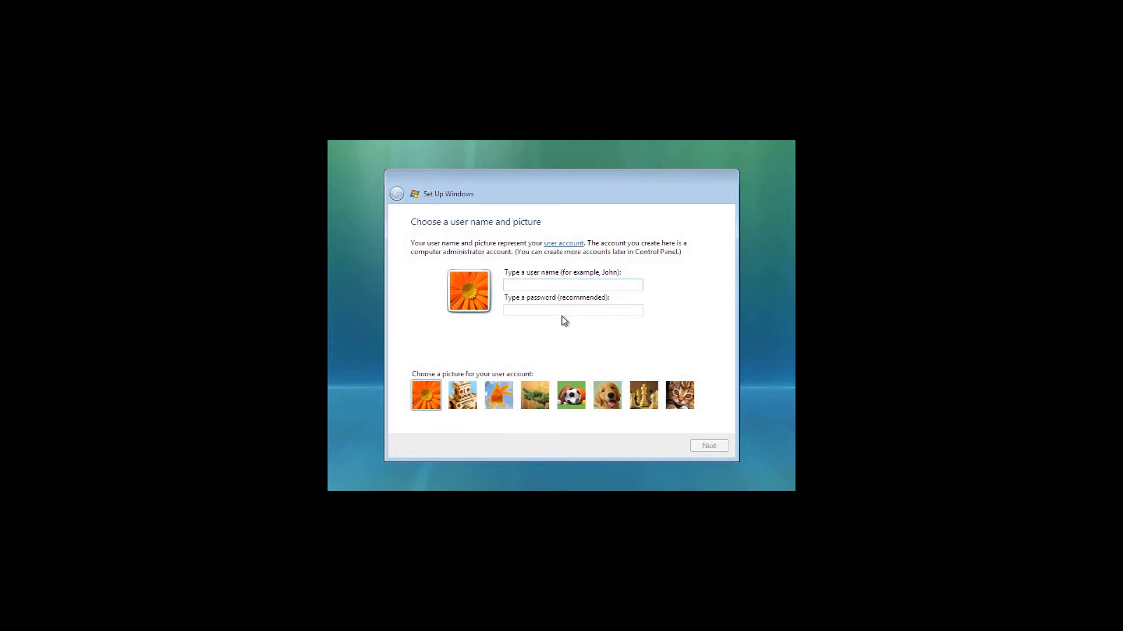
- Create the administrator account with the user's name, a password entered in both password fields, and the puppy picture
{"action": "type", "text": "Nathan"}
{"action": "left_click", "coordinate": [591, 310]}
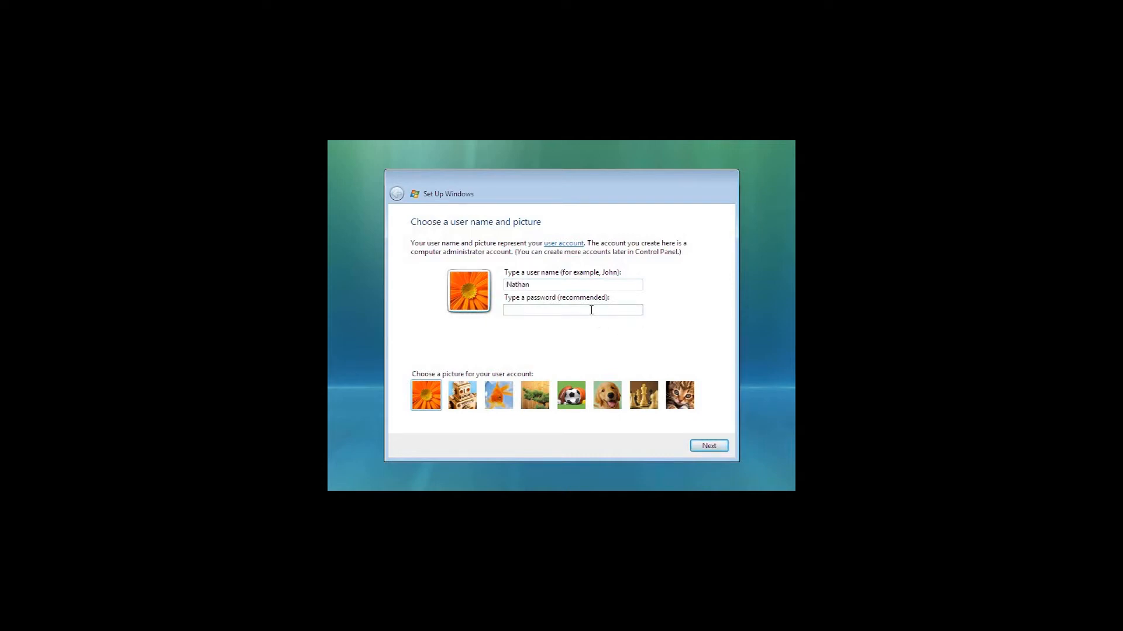
{"action": "type", "text": "12345678901234"}
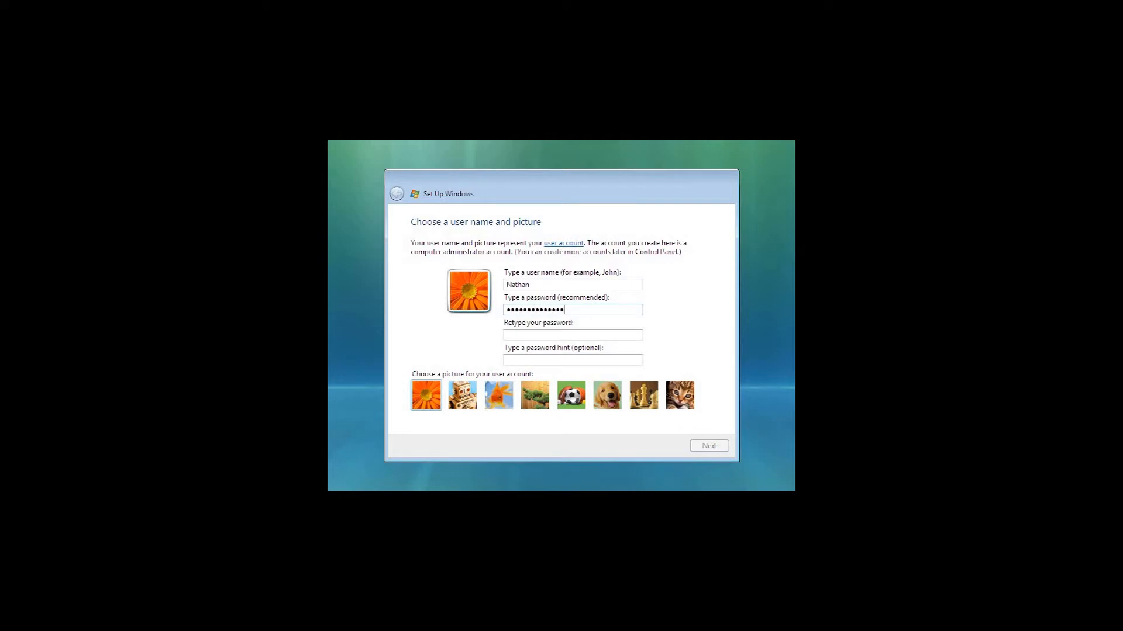
{"action": "left_click", "coordinate": [563, 335]}
{"action": "type", "text": "1234567890"}
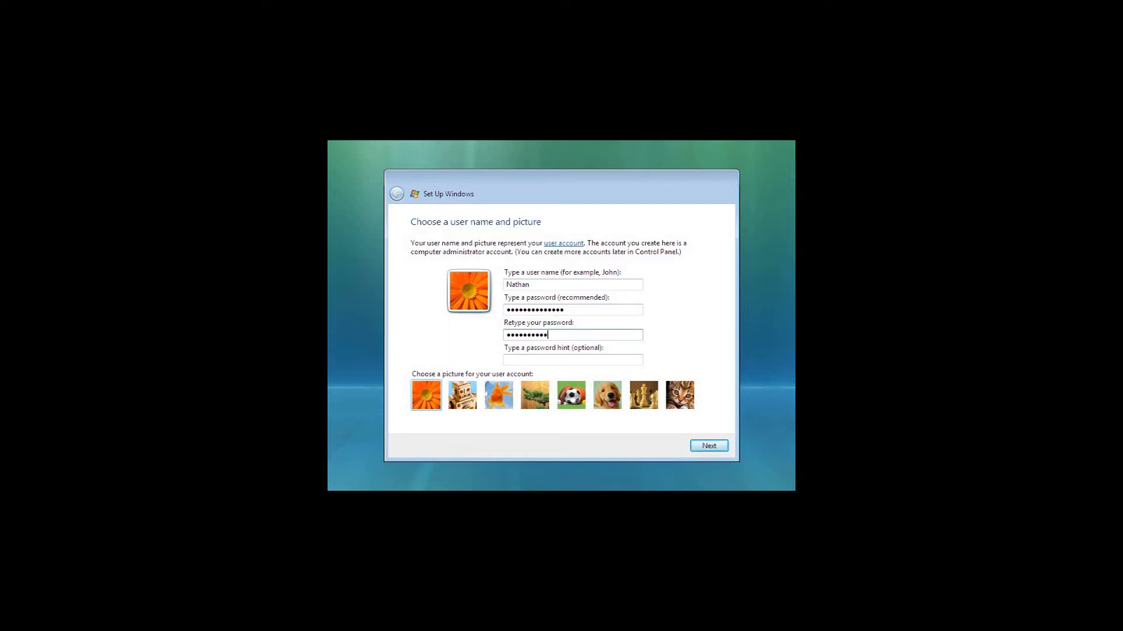
{"action": "type", "text": "1234"}
{"action": "left_click", "coordinate": [608, 397]}
{"action": "left_click", "coordinate": [705, 448]}
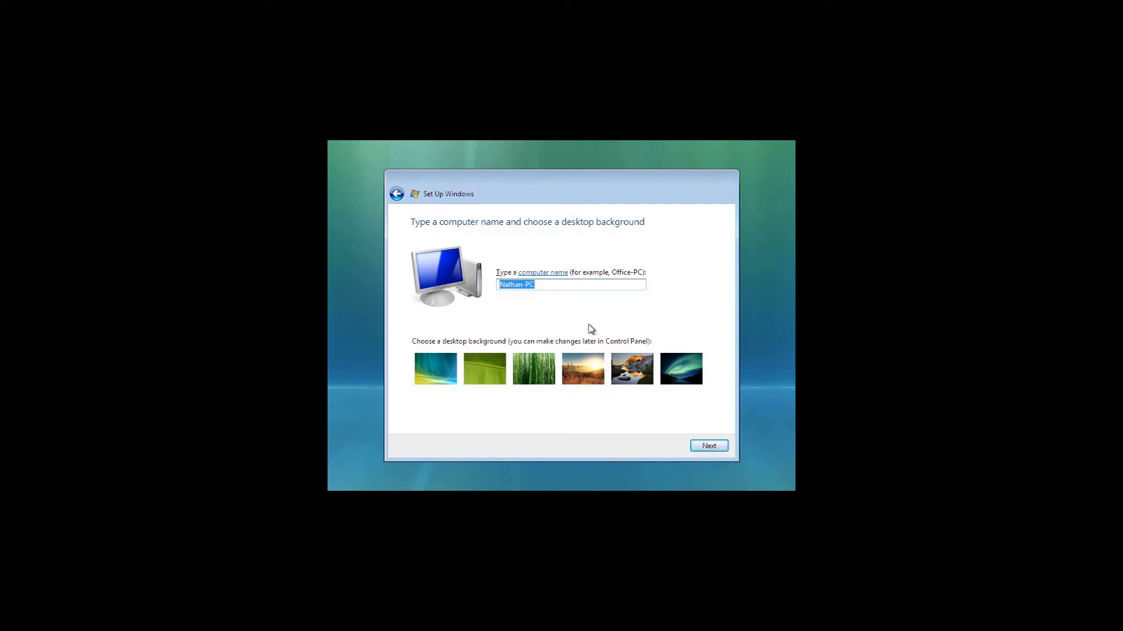
- Name the computer TechMaster-PC and choose the blue, green and yellow aurora desktop background
{"action": "key", "text": "BackSpace"}
{"action": "type", "text": "TechMaster-PC"}
{"action": "left_click", "coordinate": [436, 370]}
{"action": "left_click", "coordinate": [707, 445]}
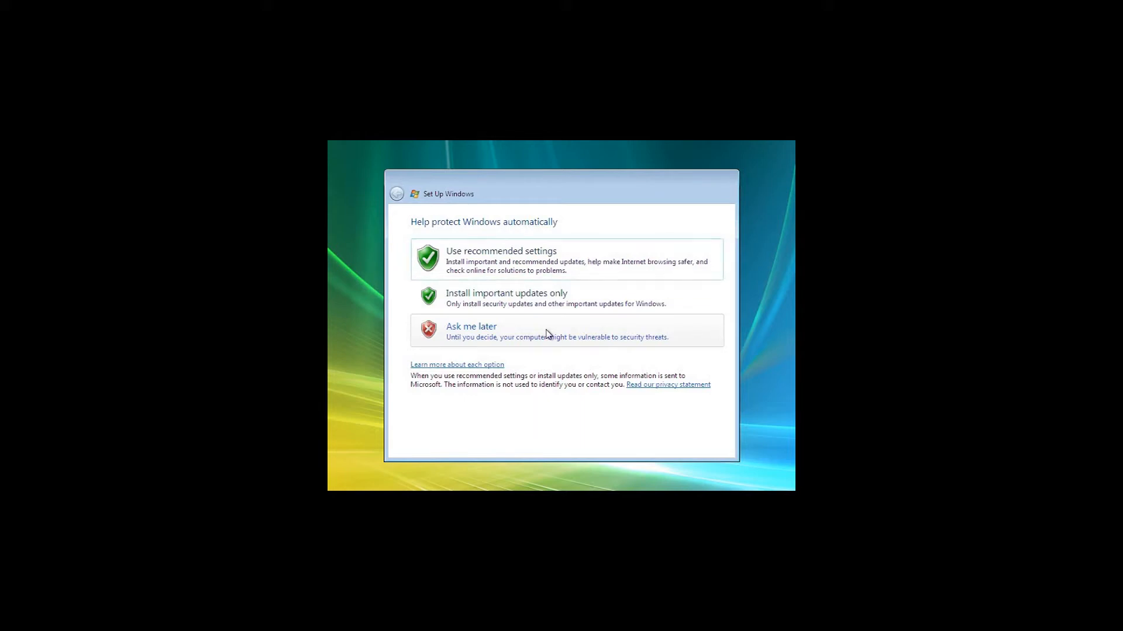
- Complete Windows setup with Ask me later for automatic protection, the preset Pacific time settings and Public location for the network
{"action": "left_click", "coordinate": [500, 332]}
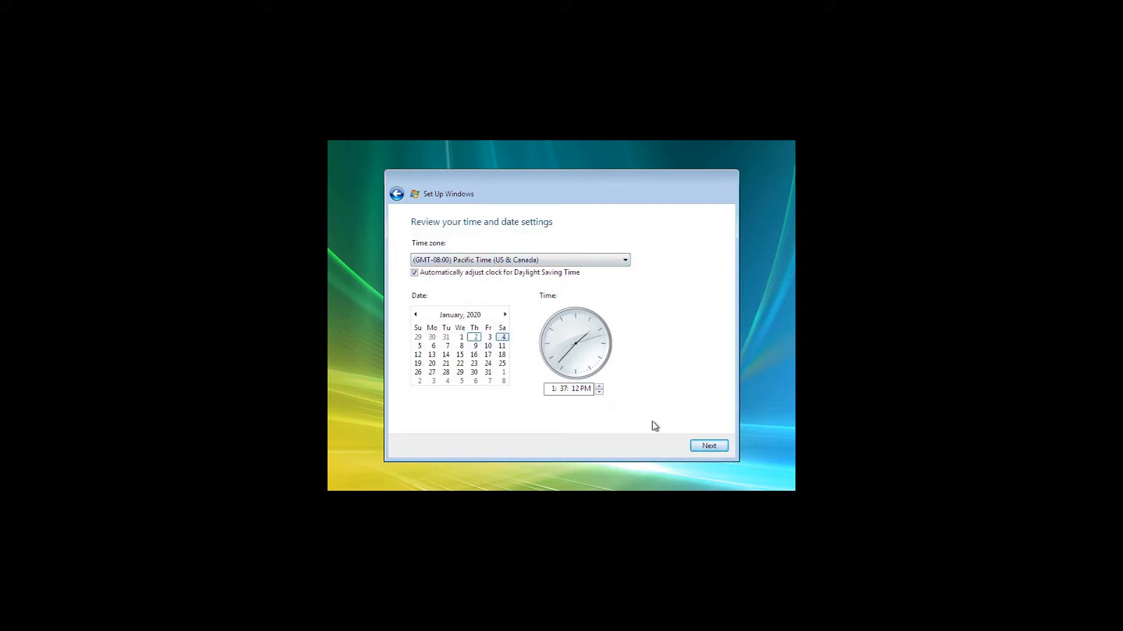
{"action": "left_click", "coordinate": [719, 448]}
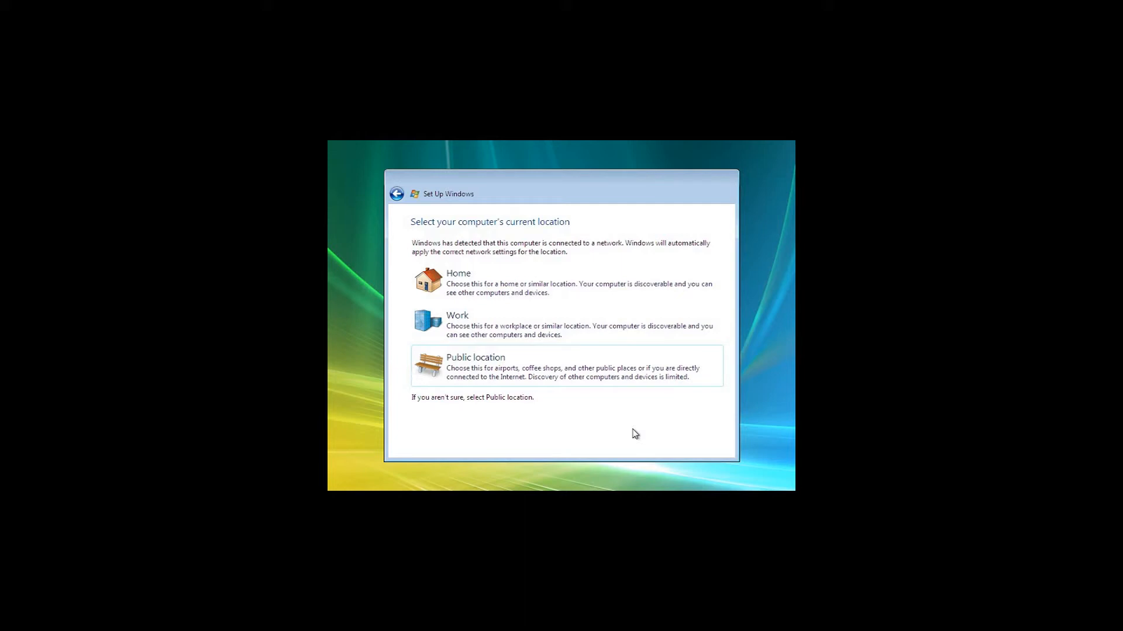
{"action": "left_click", "coordinate": [599, 370]}
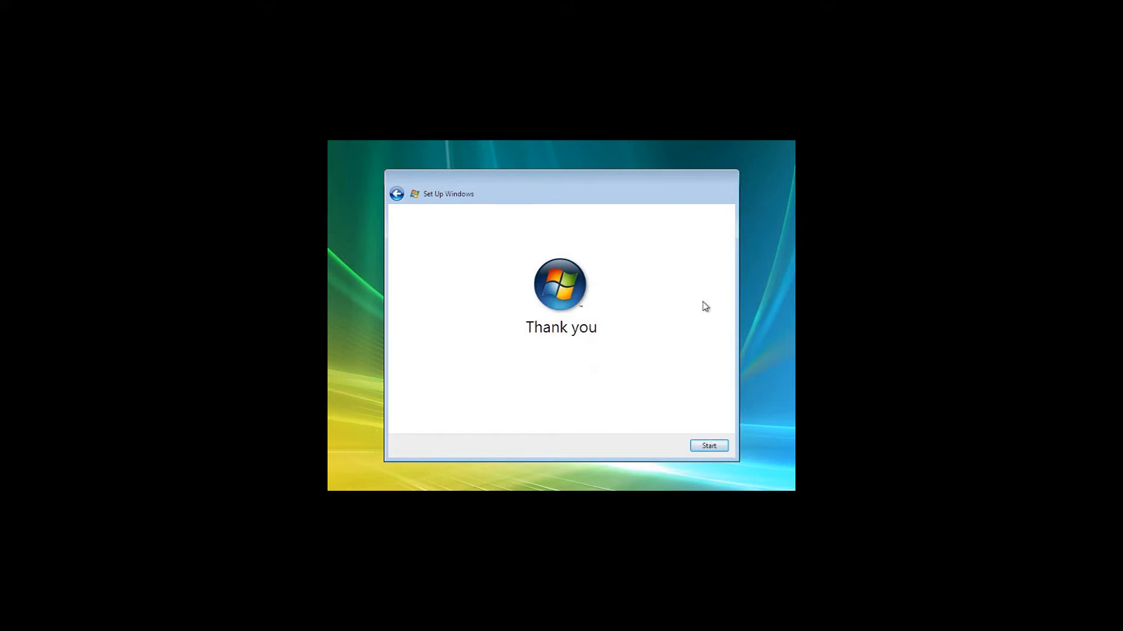
{"action": "left_click", "coordinate": [713, 447]}
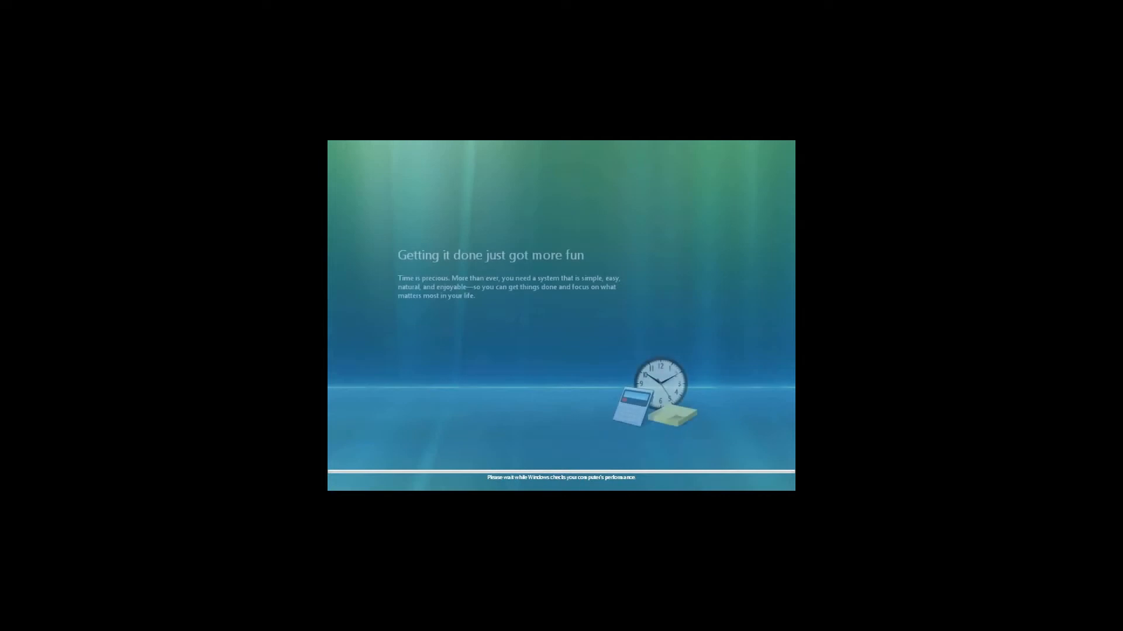
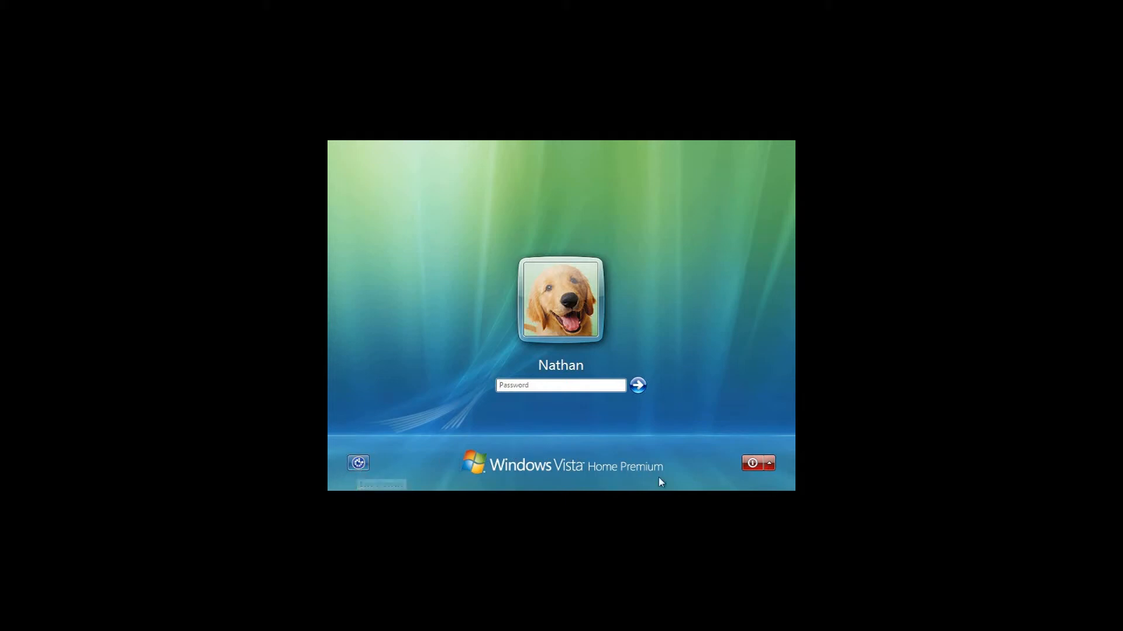
- Sign in to Windows Vista by entering the account password on the logon screen
{"action": "left_click", "coordinate": [771, 464]}
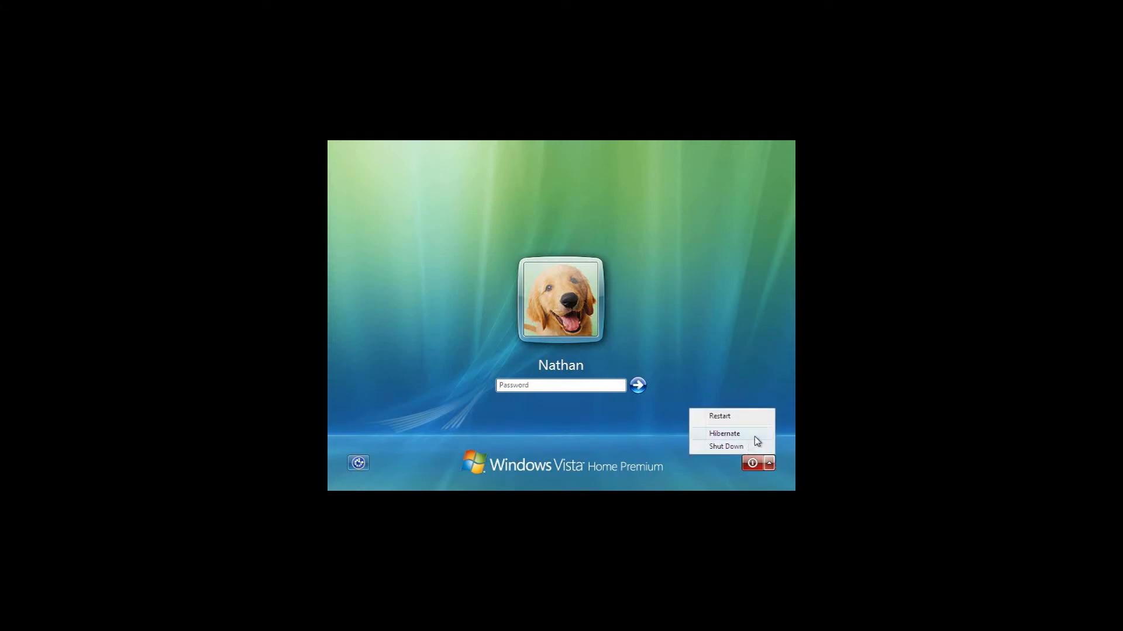
{"action": "left_click", "coordinate": [767, 386]}
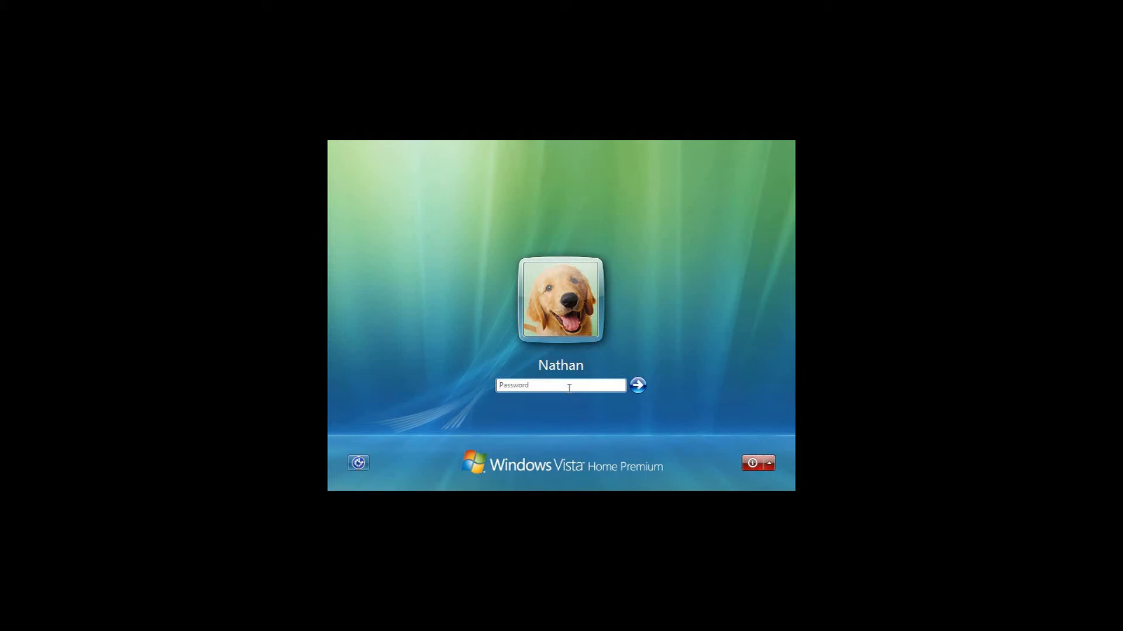
{"action": "type", "text": "••••••••••••••"}
{"action": "key", "text": "Return"}
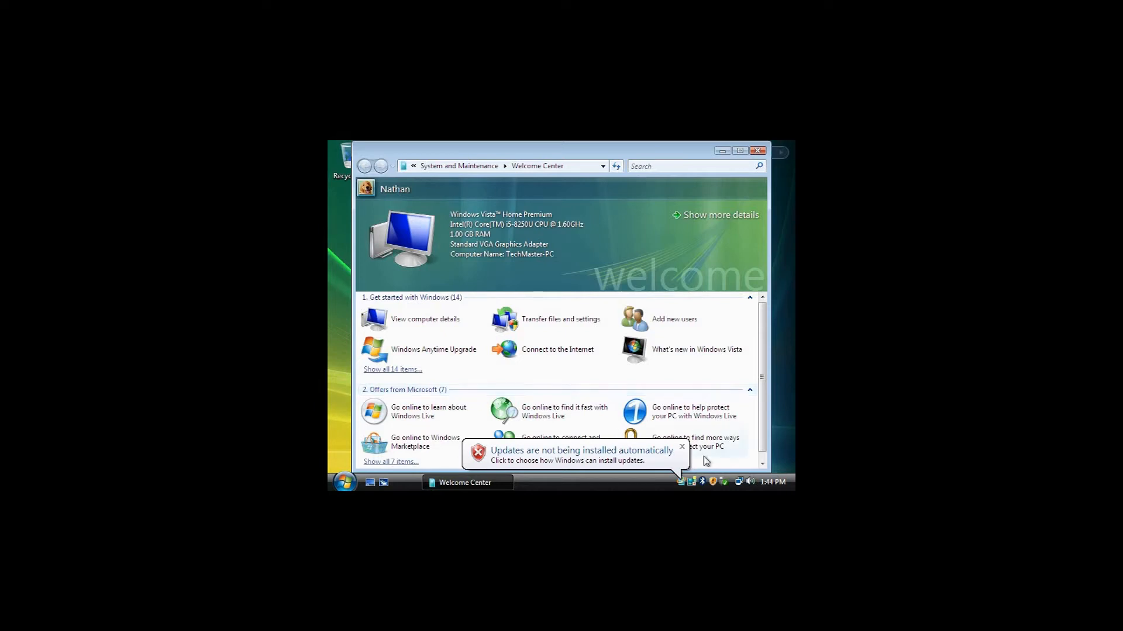
- Dismiss the automatic updates notification and close the Welcome Center
{"action": "left_click", "coordinate": [683, 447]}
{"action": "scroll", "coordinate": [751, 400], "scroll_direction": "down", "scroll_amount": 1}
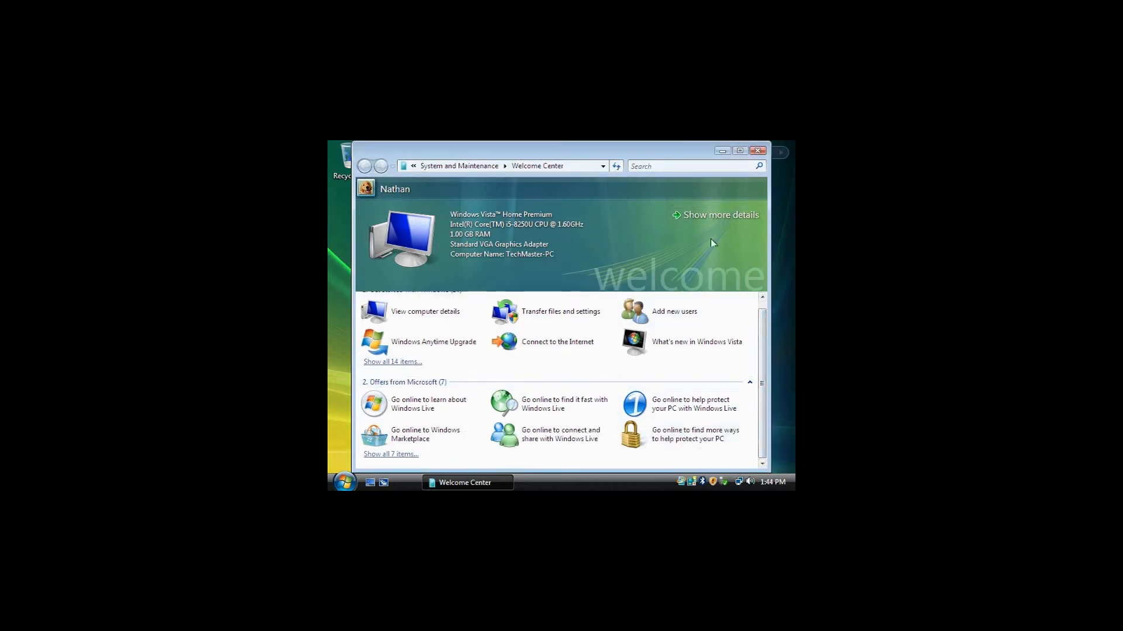
{"action": "left_click", "coordinate": [740, 151]}
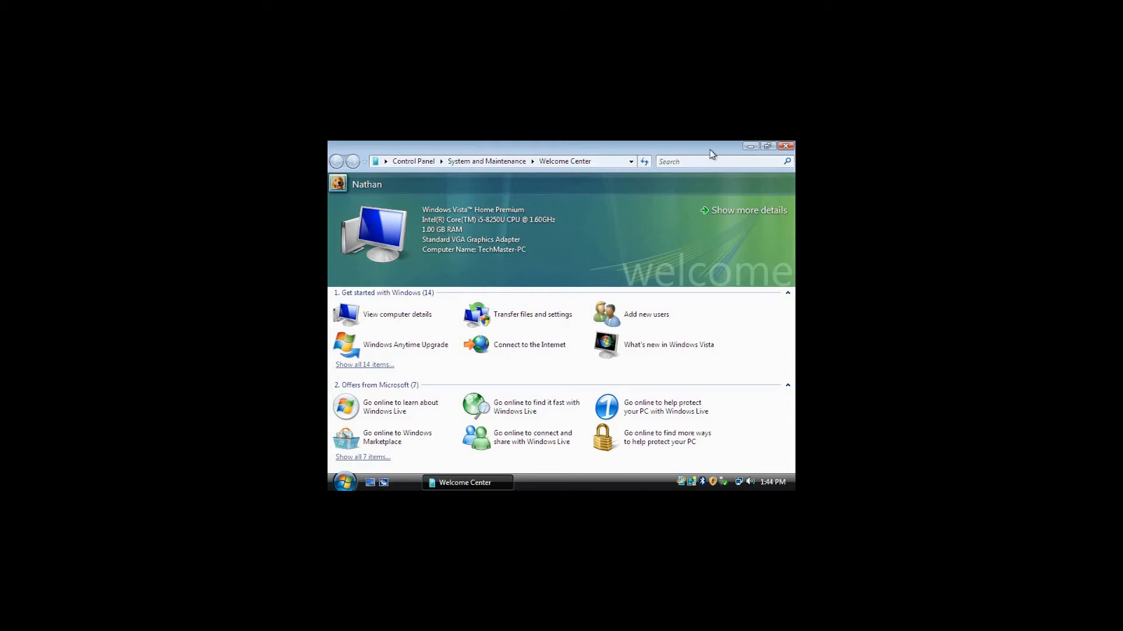
{"action": "left_click", "coordinate": [785, 146]}
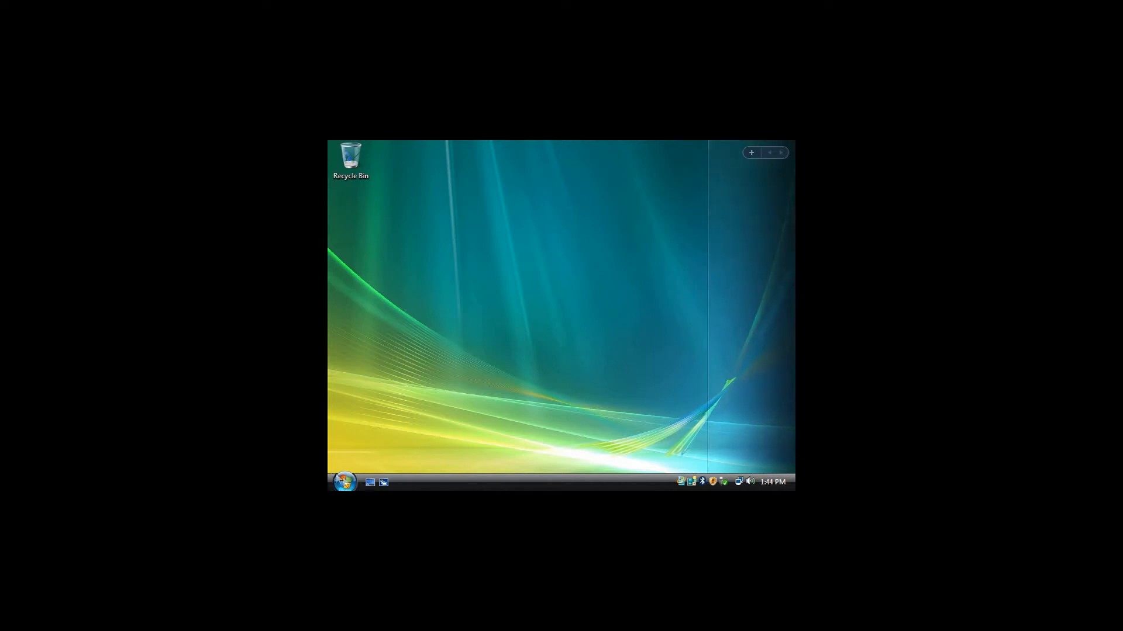
{"action": "left_click", "coordinate": [350, 481]}
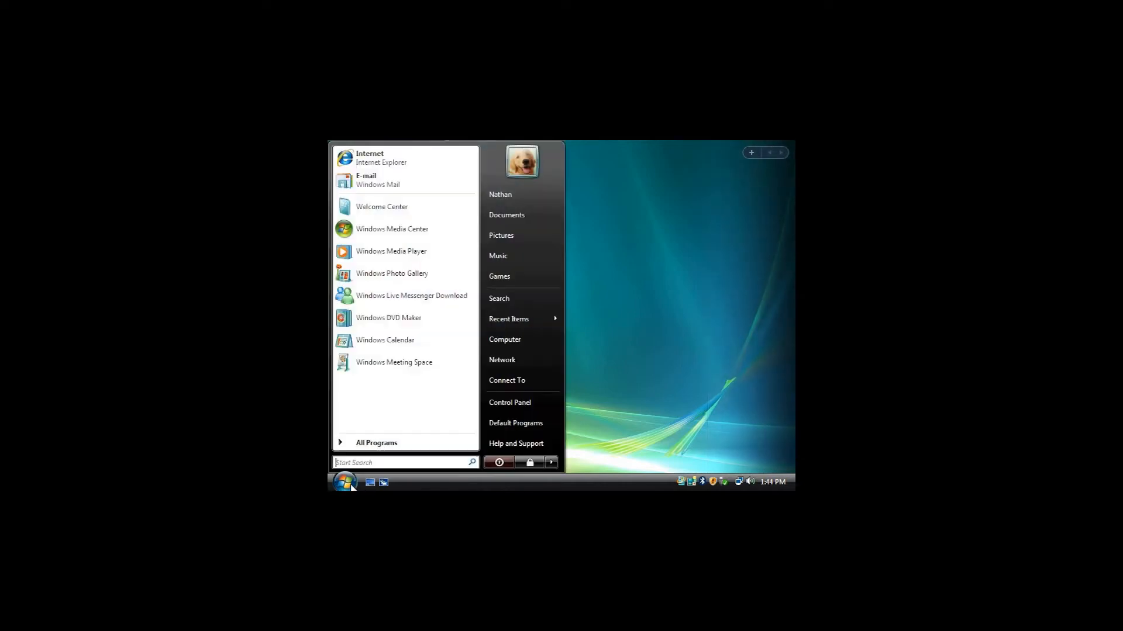
{"action": "left_click", "coordinate": [351, 486]}
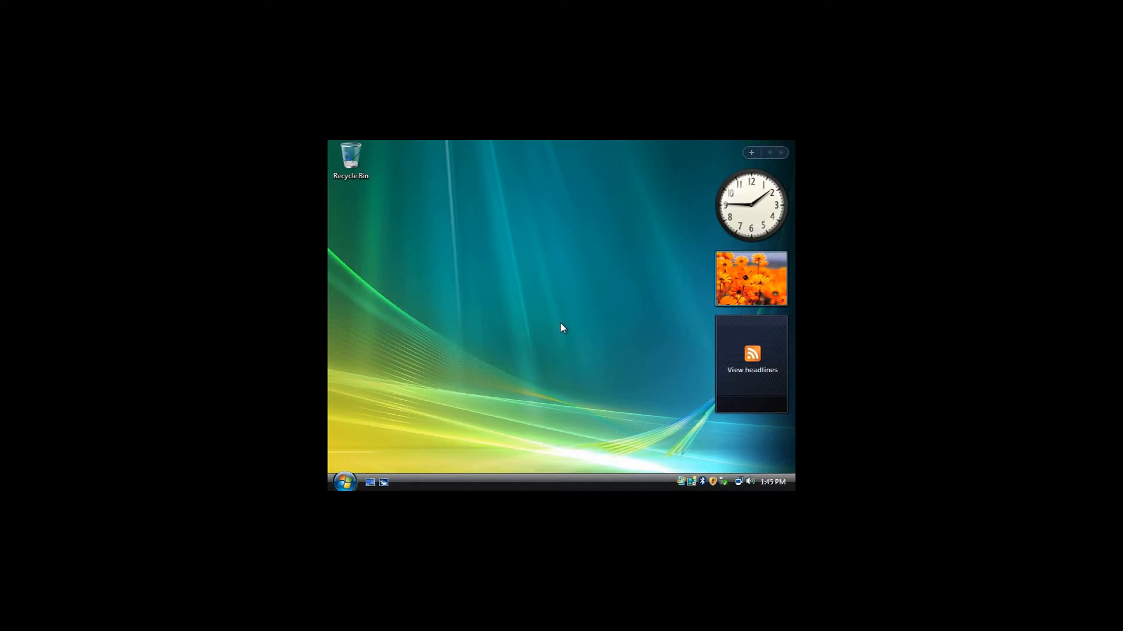
- Release input from the virtual machine and open the settings of its CD/DVD (SATA) removable device
{"action": "key", "text": "ctrl+alt"}
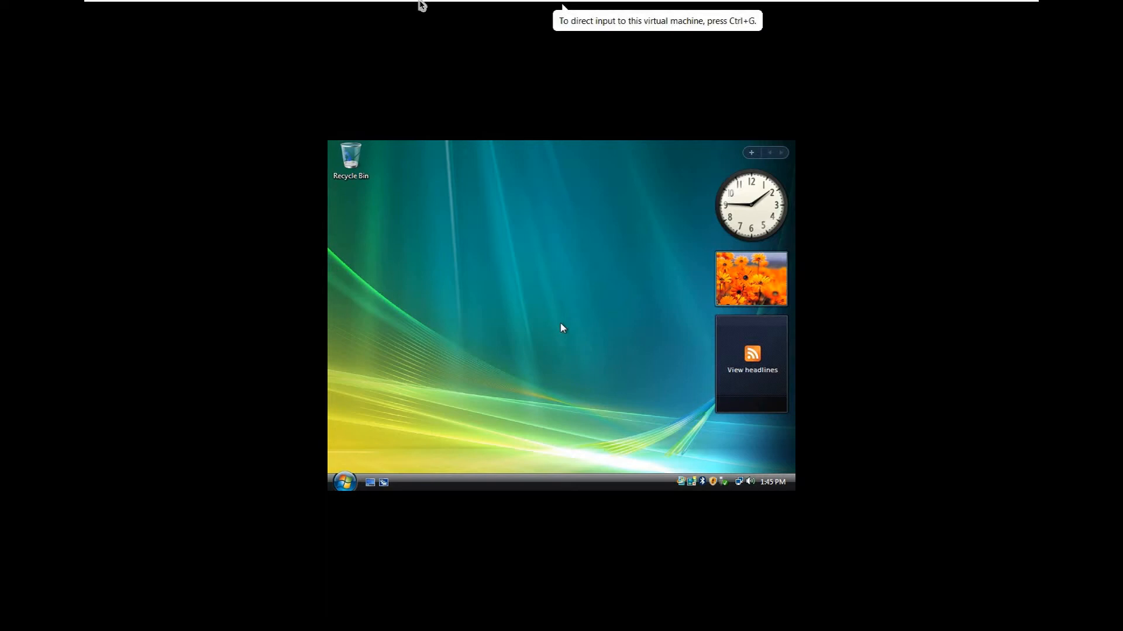
{"action": "mouse_move", "coordinate": [421, 5]}
{"action": "left_click", "coordinate": [153, 10]}
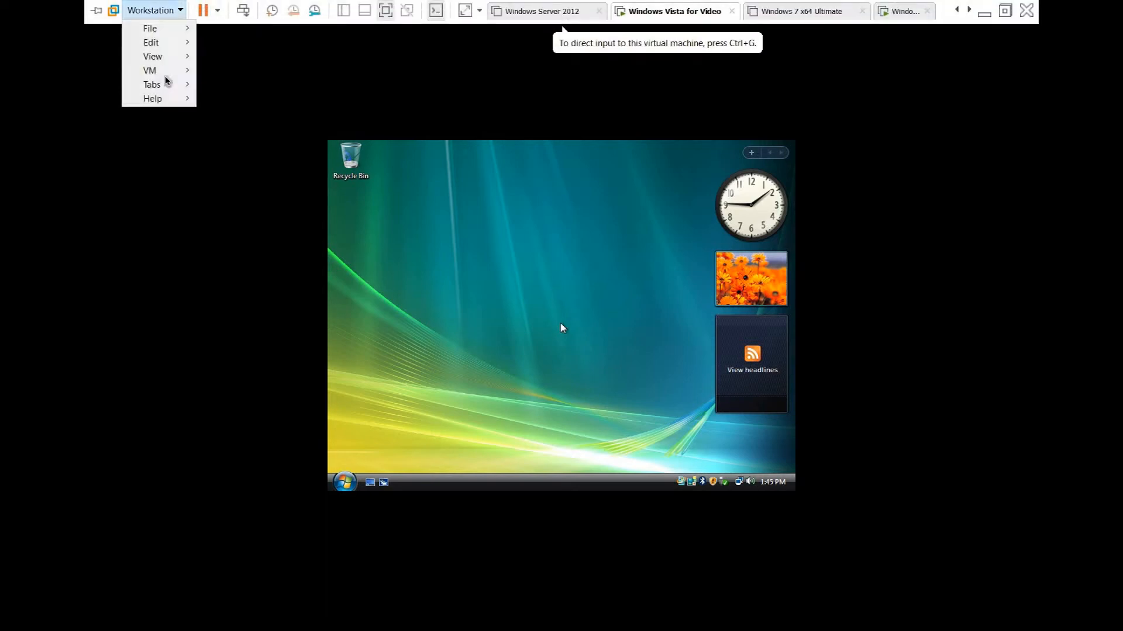
{"action": "mouse_move", "coordinate": [167, 76]}
{"action": "mouse_move", "coordinate": [285, 88]}
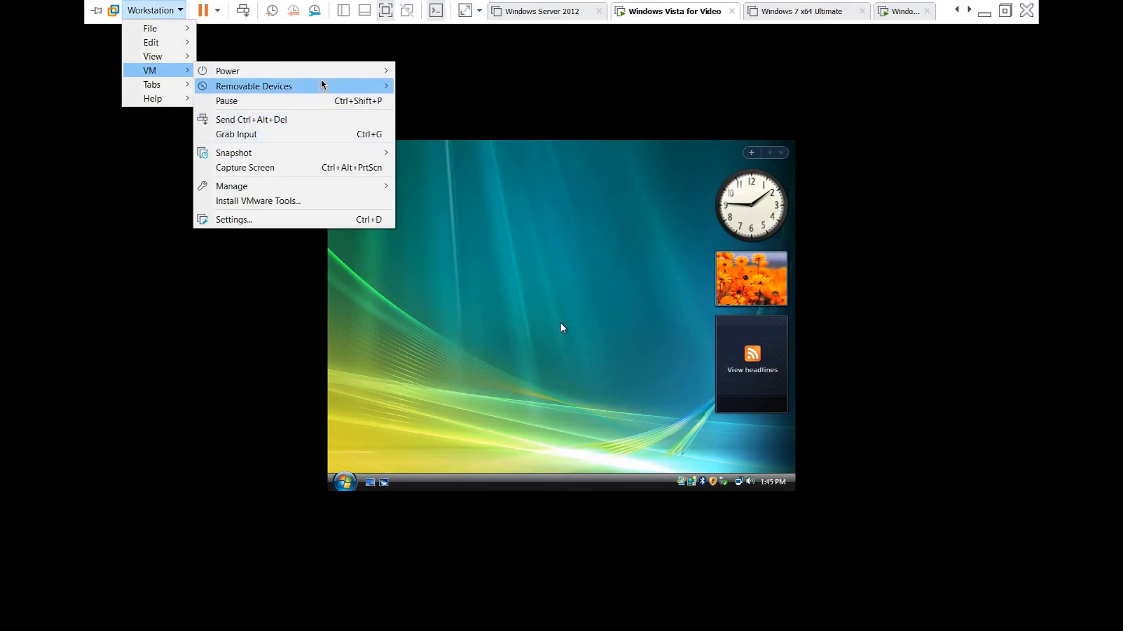
{"action": "mouse_move", "coordinate": [564, 94]}
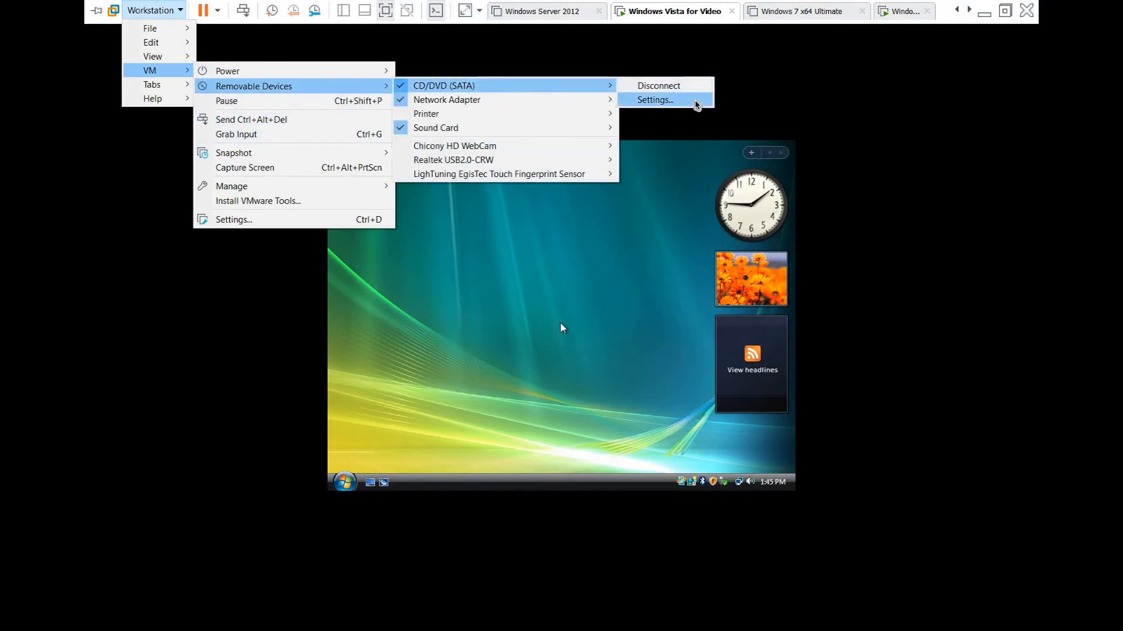
{"action": "left_click", "coordinate": [697, 104]}
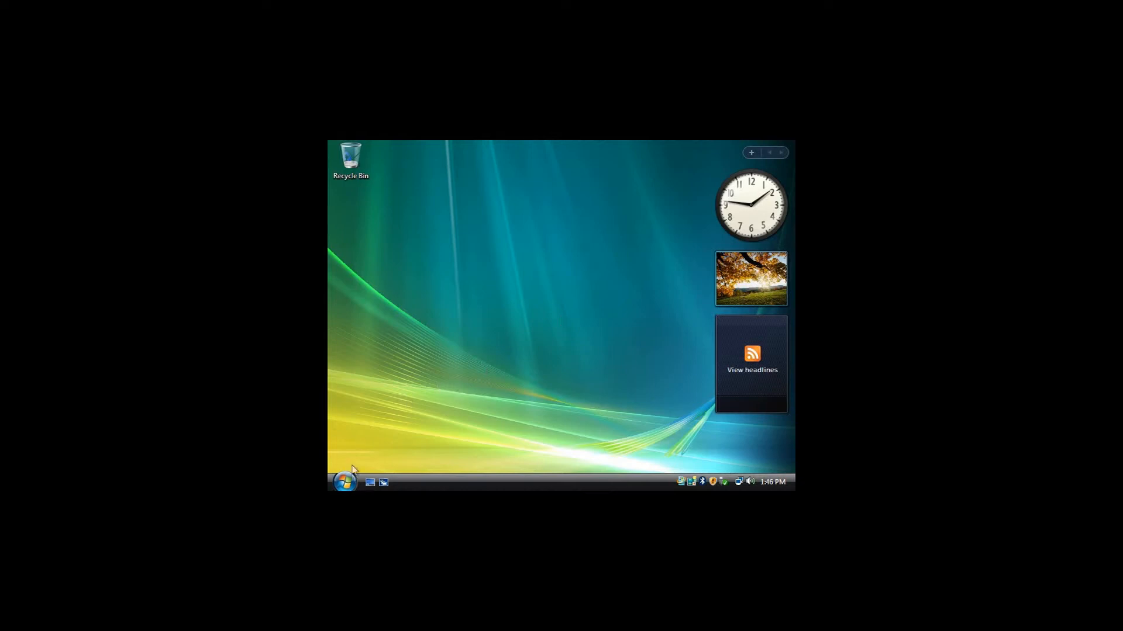
- Run setup.exe from the VMware Tools DVD and allow it through User Account Control
{"action": "left_click", "coordinate": [345, 483]}
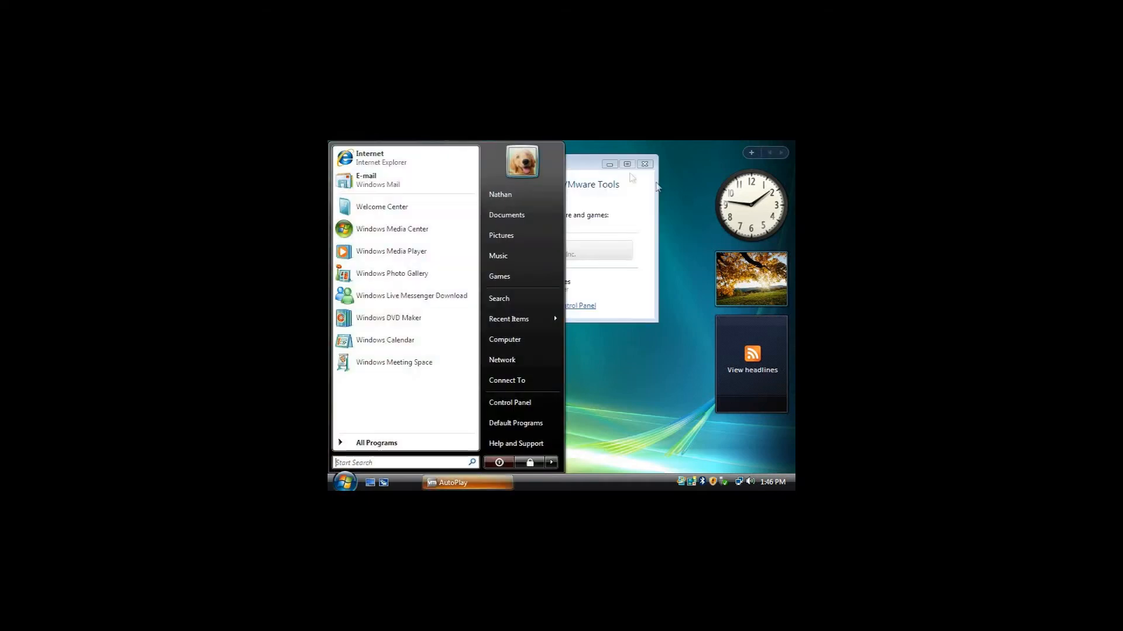
{"action": "left_click", "coordinate": [589, 169]}
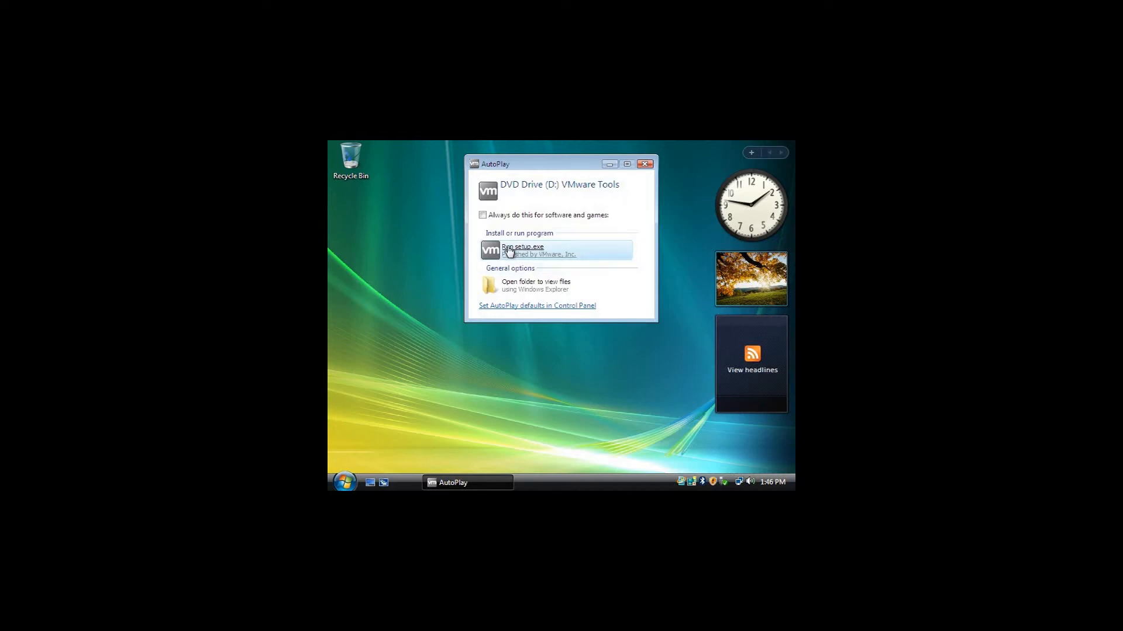
{"action": "left_click", "coordinate": [603, 254]}
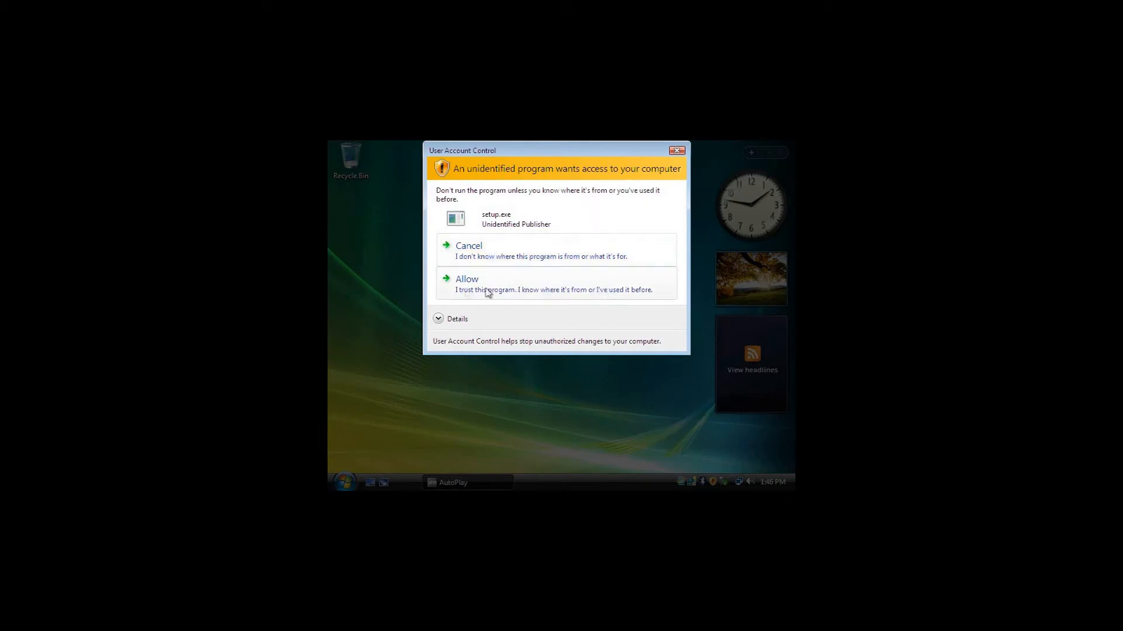
{"action": "left_click", "coordinate": [456, 291]}
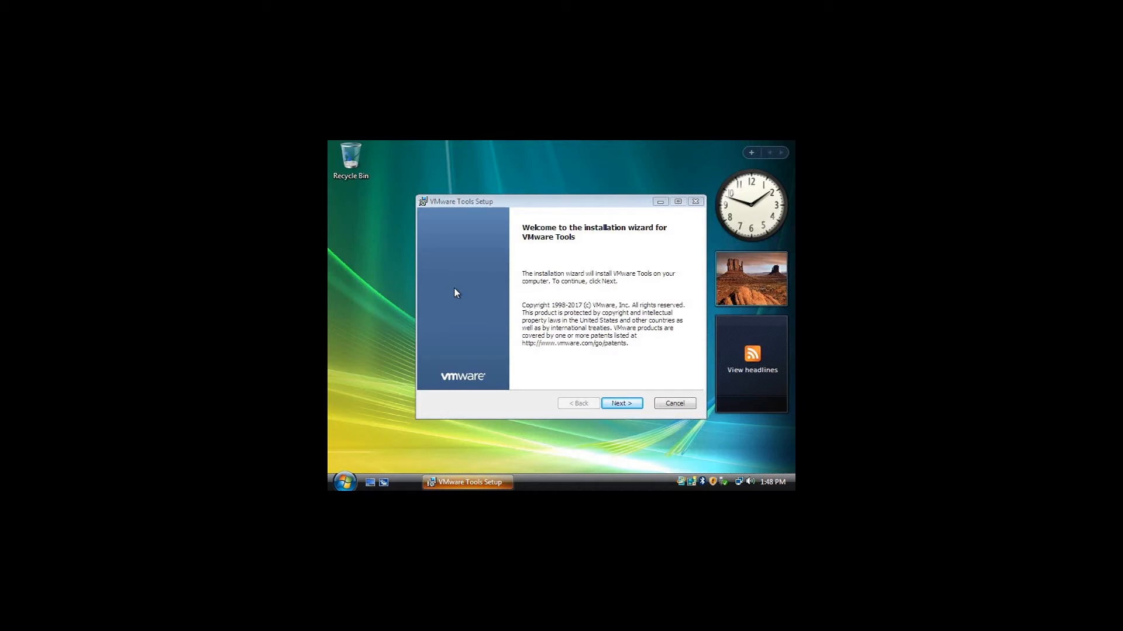
- Install VMware Tools with the Typical setup type and restart the system
{"action": "left_click", "coordinate": [624, 404]}
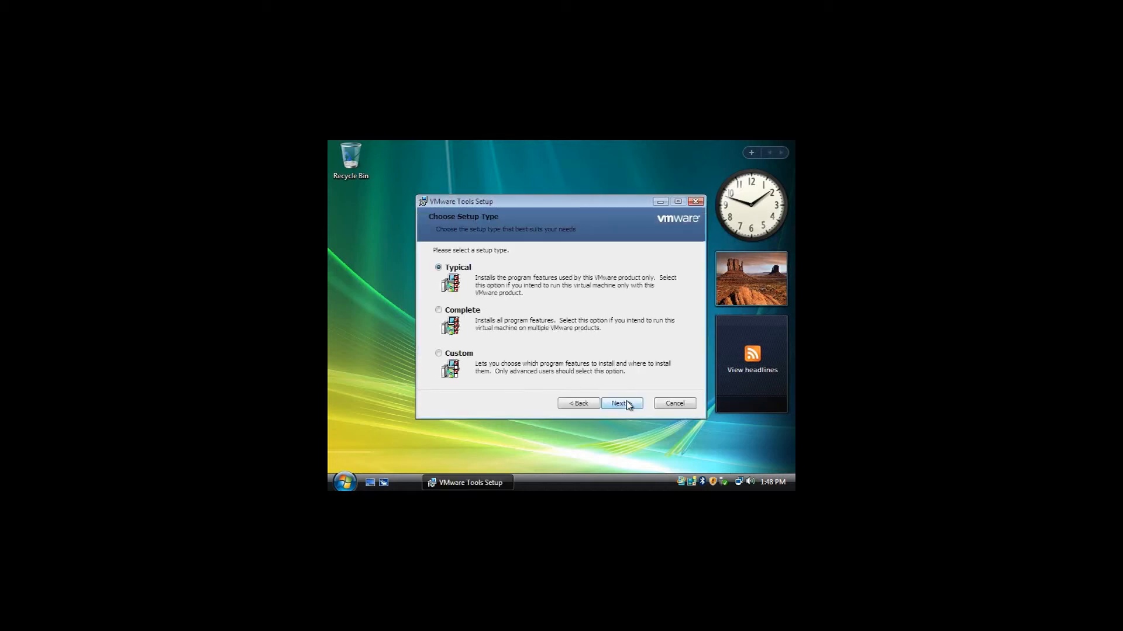
{"action": "left_click", "coordinate": [623, 404]}
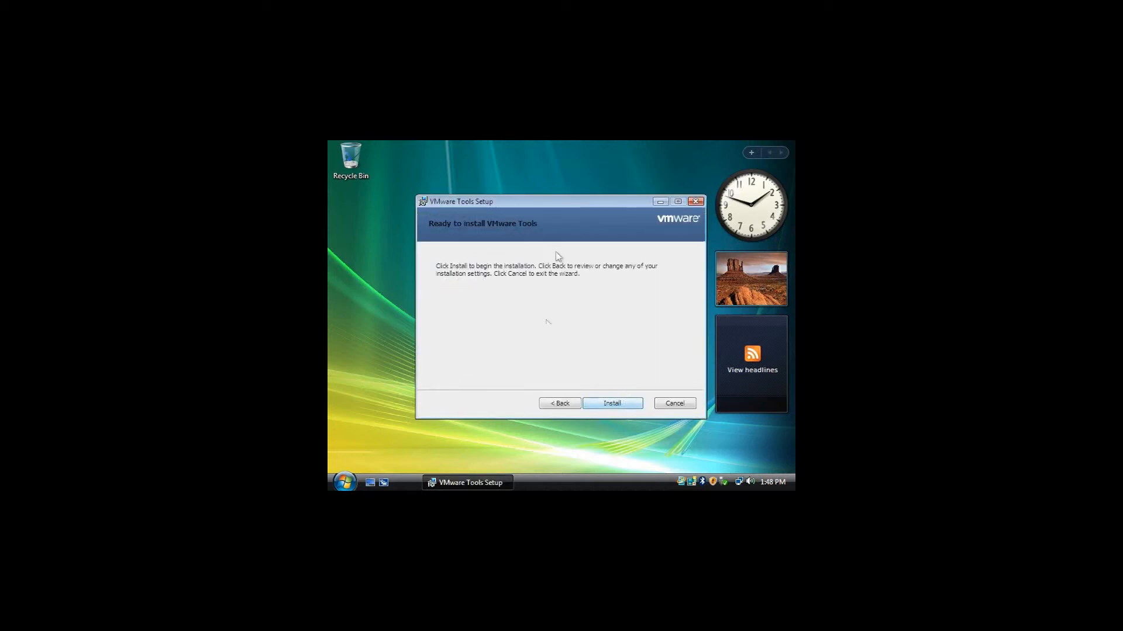
{"action": "left_click", "coordinate": [622, 403]}
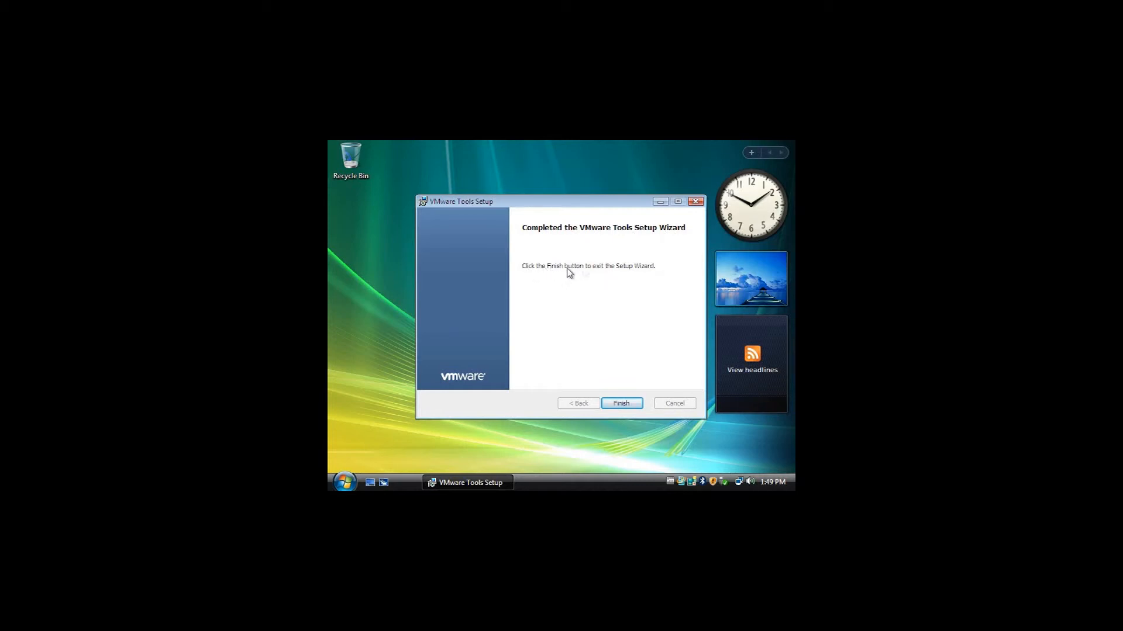
{"action": "left_click", "coordinate": [619, 404]}
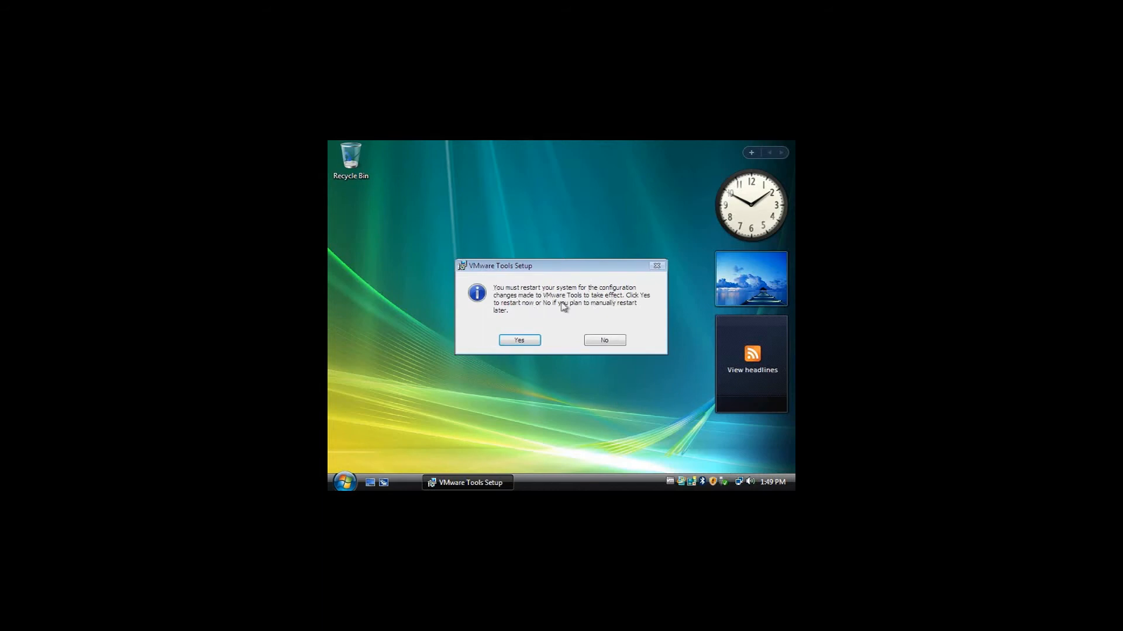
{"action": "left_click", "coordinate": [518, 341]}
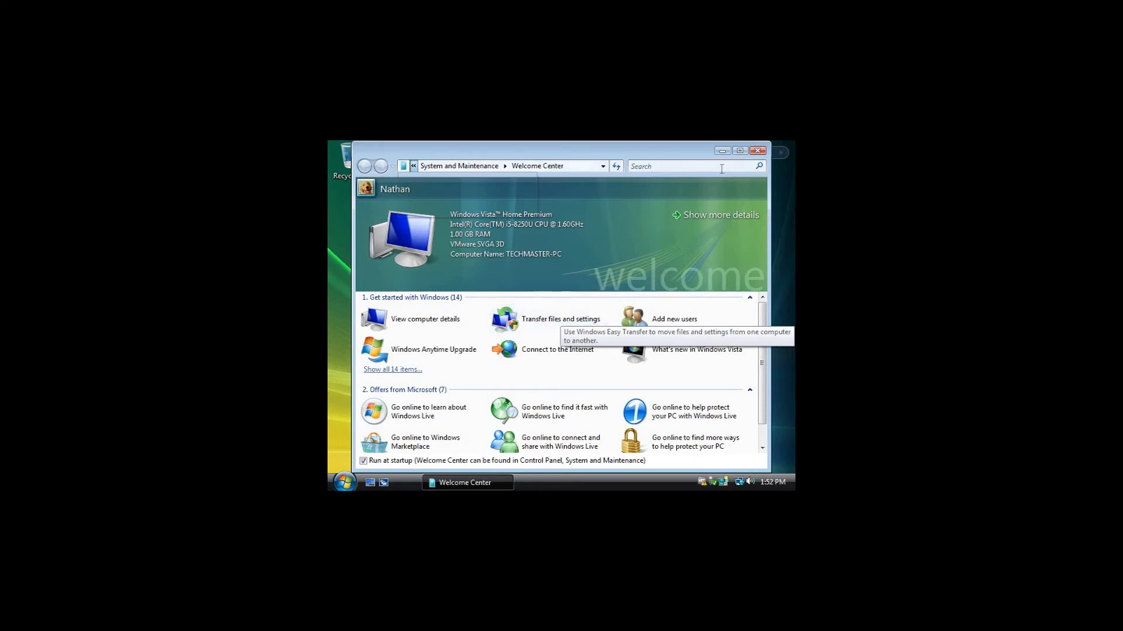
- Set the display resolution to 1920 by 1080 pixels, keep the new settings and move the Control Panel window nearer the desktop's centre
{"action": "left_click", "coordinate": [462, 166]}
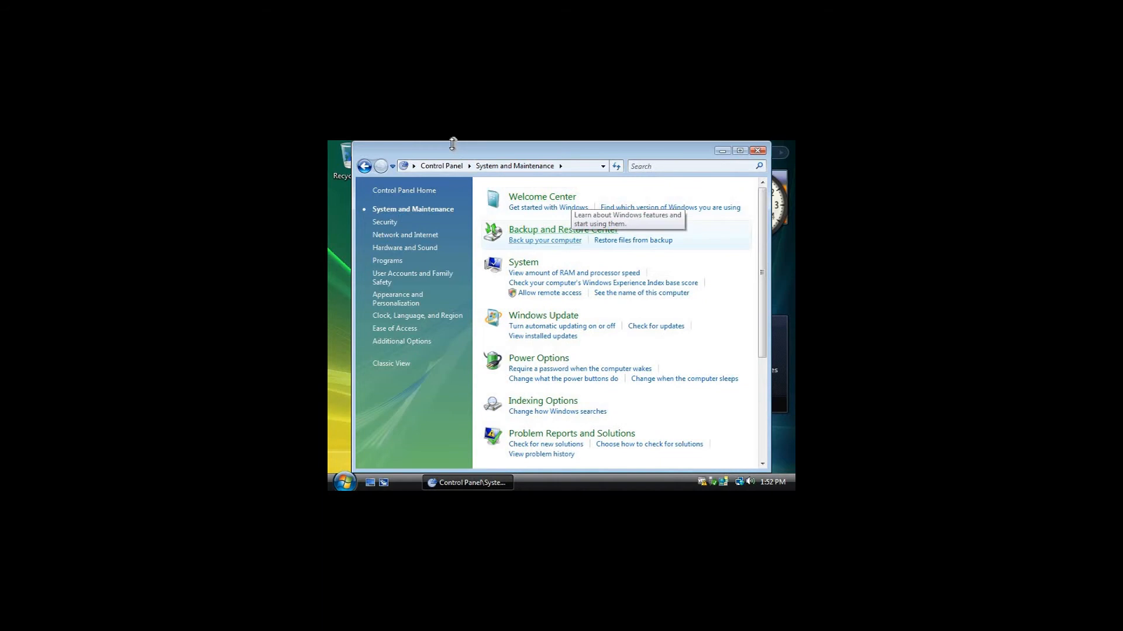
{"action": "left_click", "coordinate": [438, 165]}
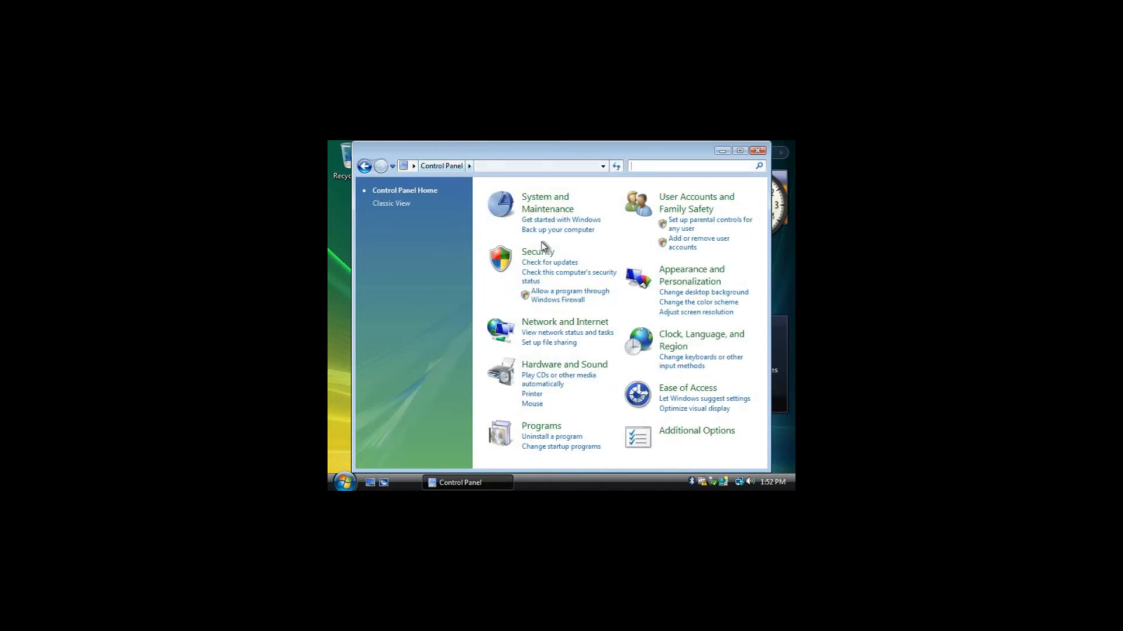
{"action": "left_click", "coordinate": [707, 277]}
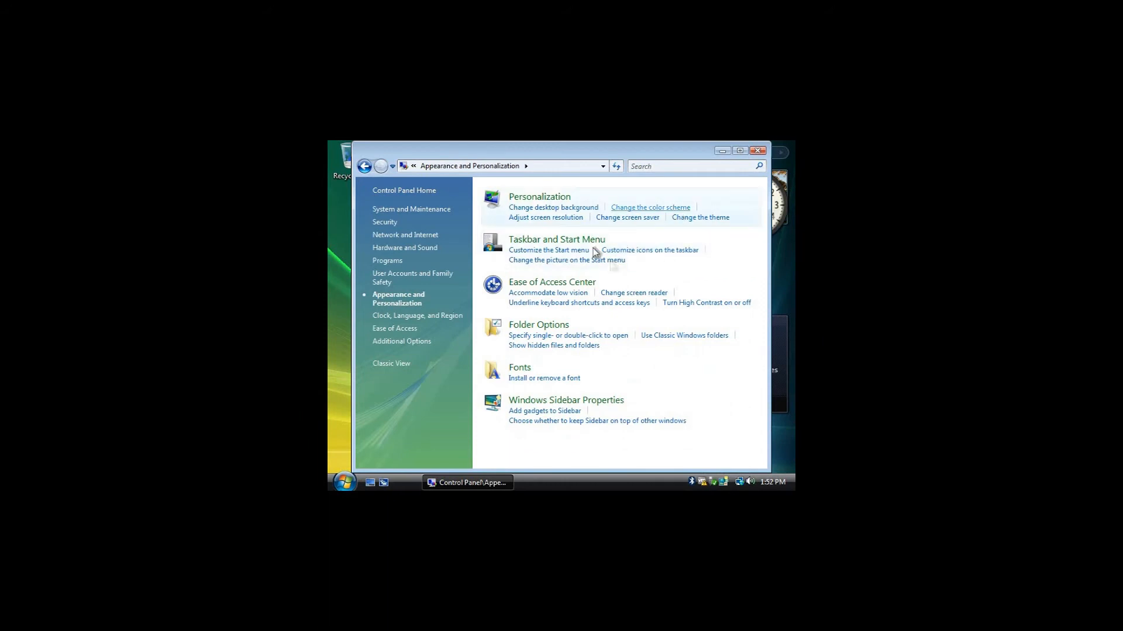
{"action": "left_click", "coordinate": [551, 223]}
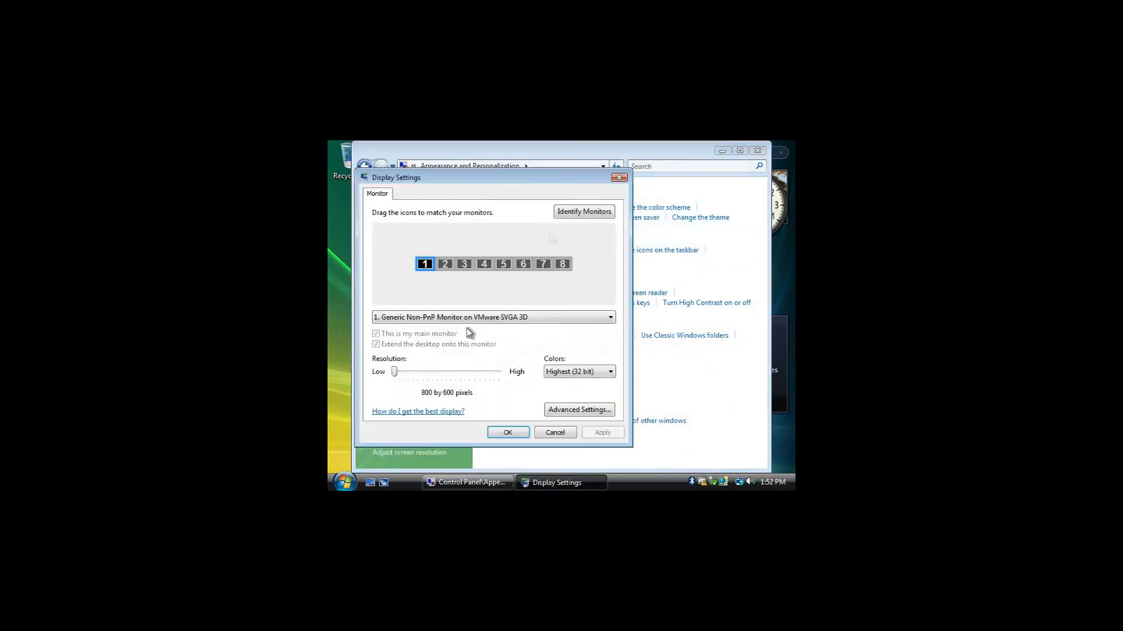
{"action": "left_click_drag", "start_coordinate": [395, 373], "coordinate": [456, 372]}
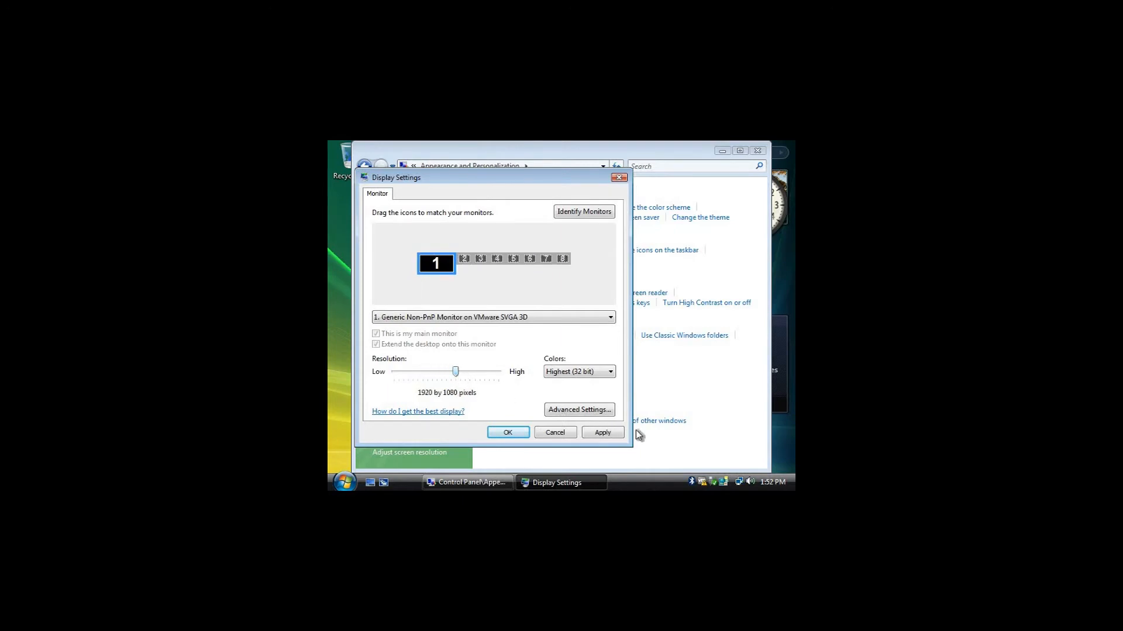
{"action": "left_click", "coordinate": [606, 434]}
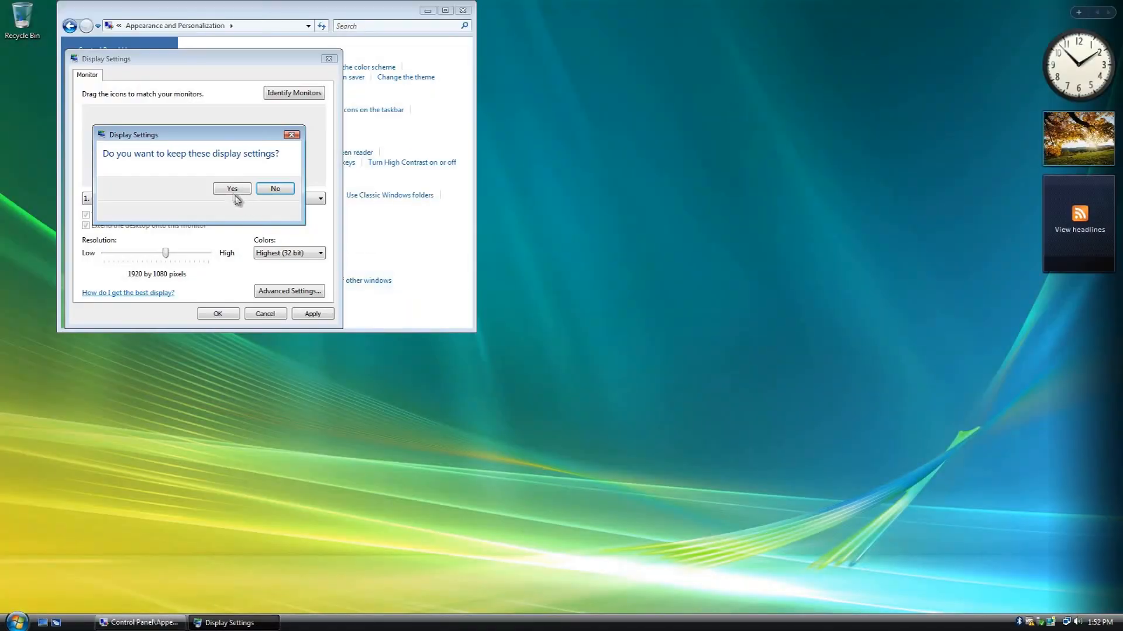
{"action": "left_click", "coordinate": [232, 189]}
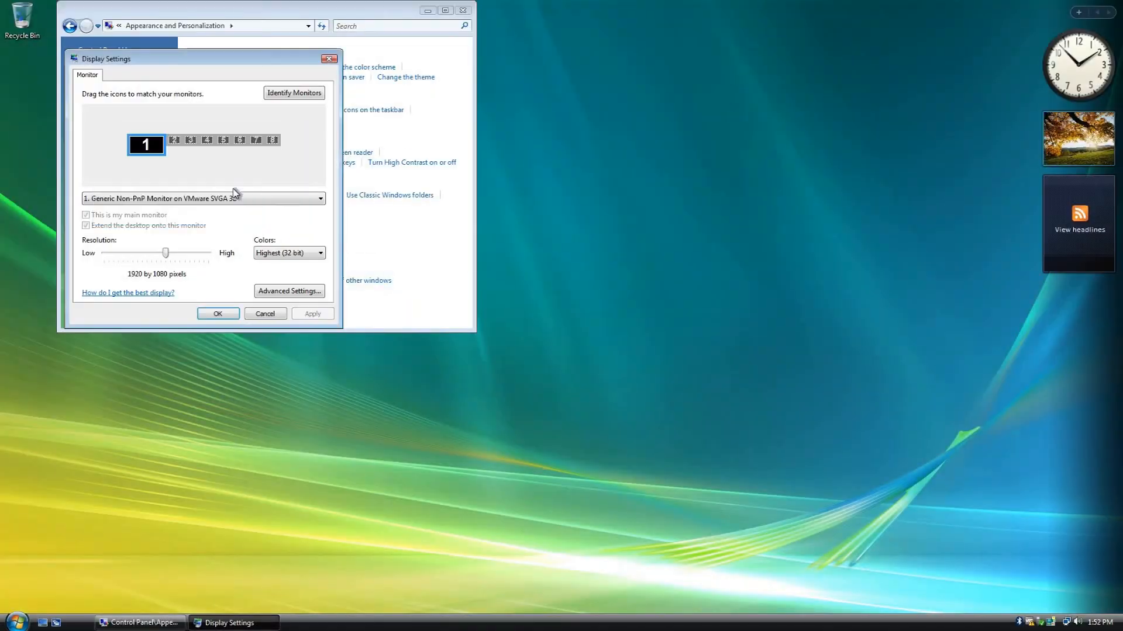
{"action": "left_click", "coordinate": [295, 259]}
{"action": "left_click", "coordinate": [295, 259]}
{"action": "left_click", "coordinate": [330, 60]}
{"action": "left_click_drag", "start_coordinate": [325, 13], "coordinate": [561, 100]}
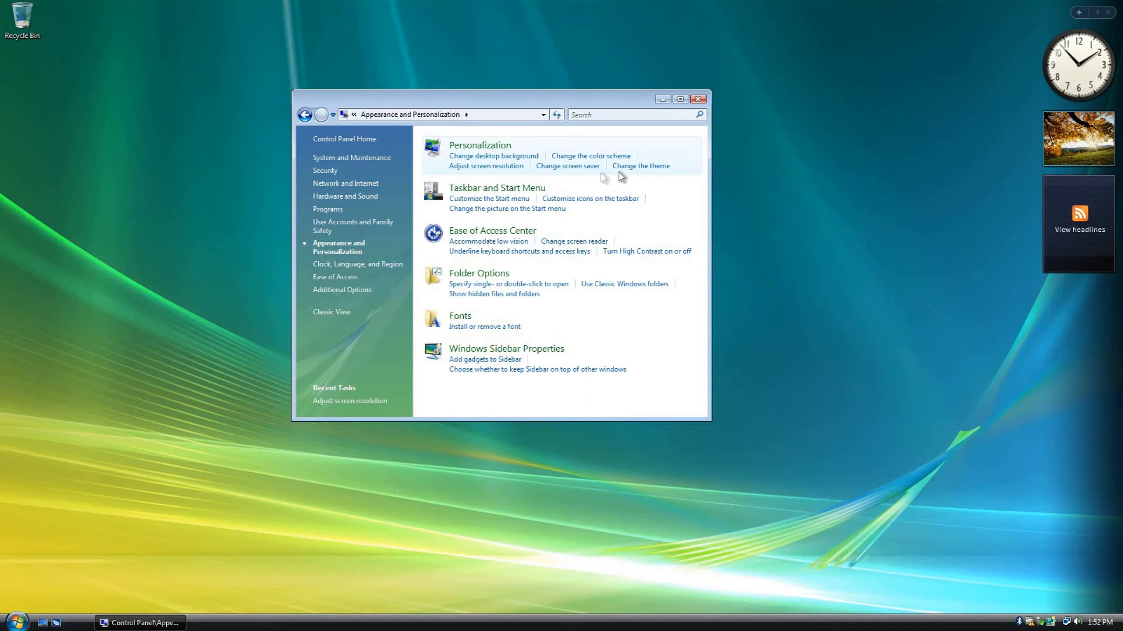
- Look through the available themes in Theme Settings, leave Windows Vista selected and close the dialog
{"action": "left_click", "coordinate": [643, 167]}
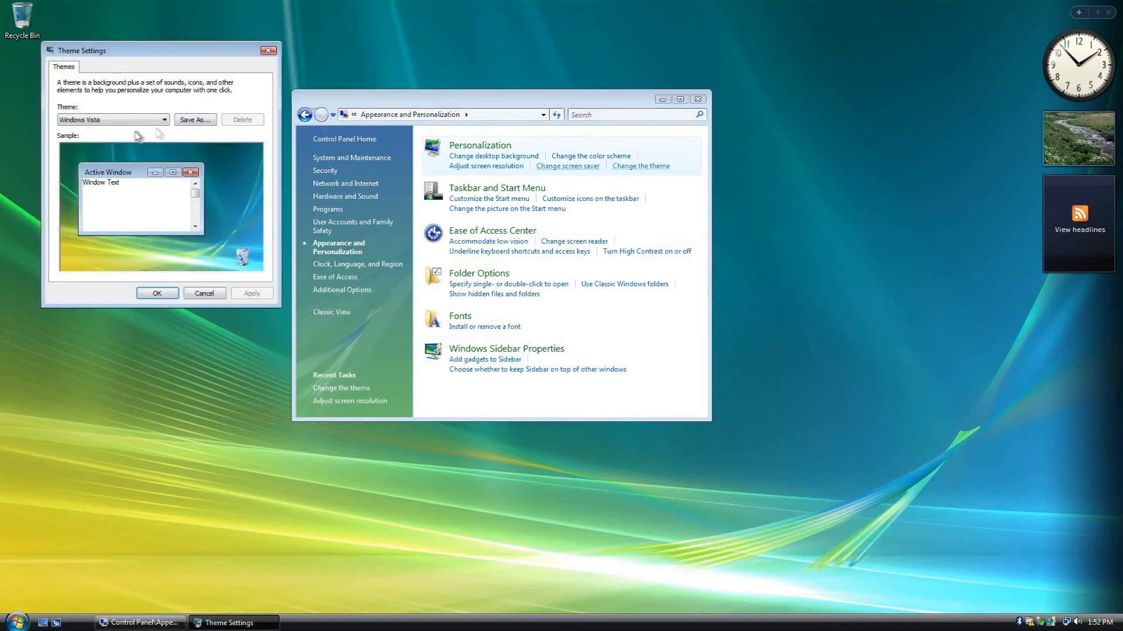
{"action": "left_click", "coordinate": [151, 120]}
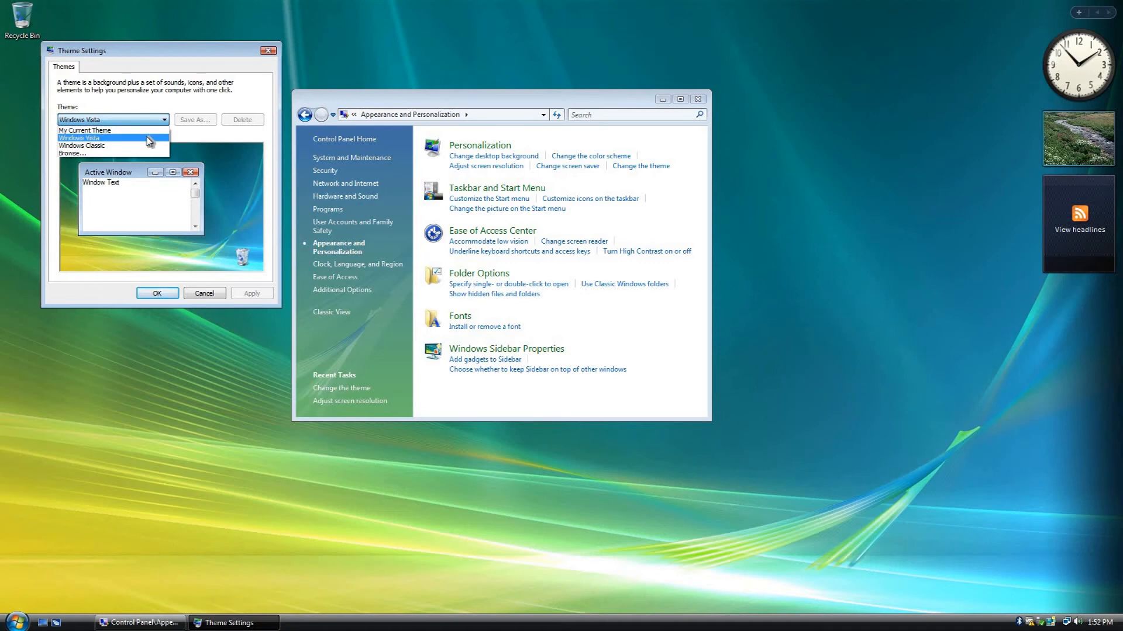
{"action": "left_click", "coordinate": [149, 138]}
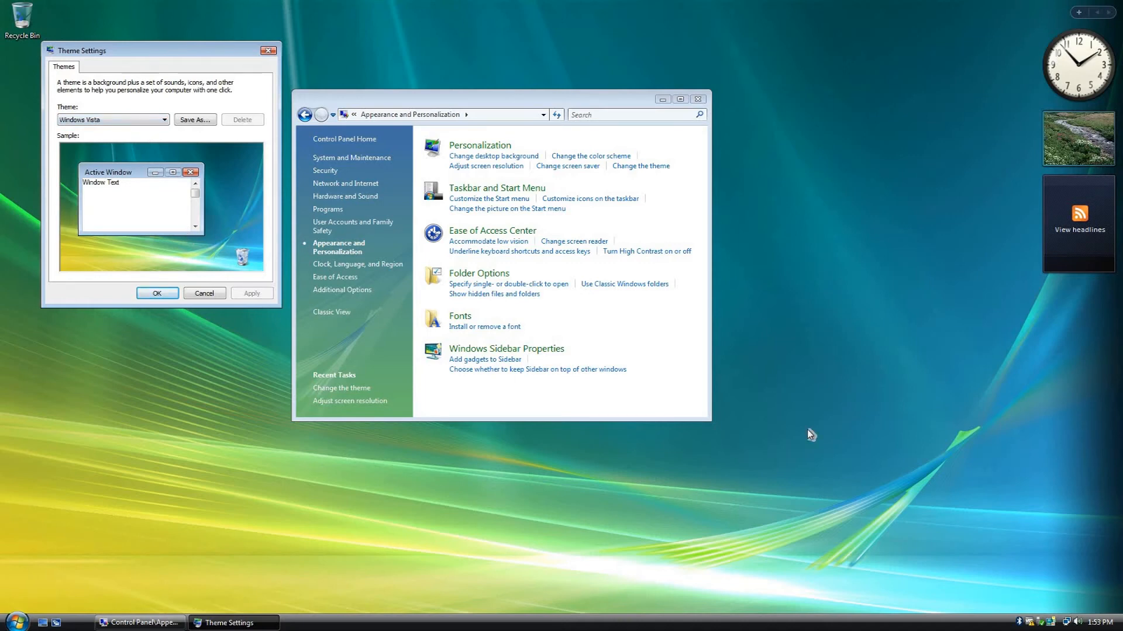
{"action": "left_click", "coordinate": [268, 51]}
- Open the Theme settings from Personalization and apply My Current Theme
{"action": "left_click", "coordinate": [494, 148]}
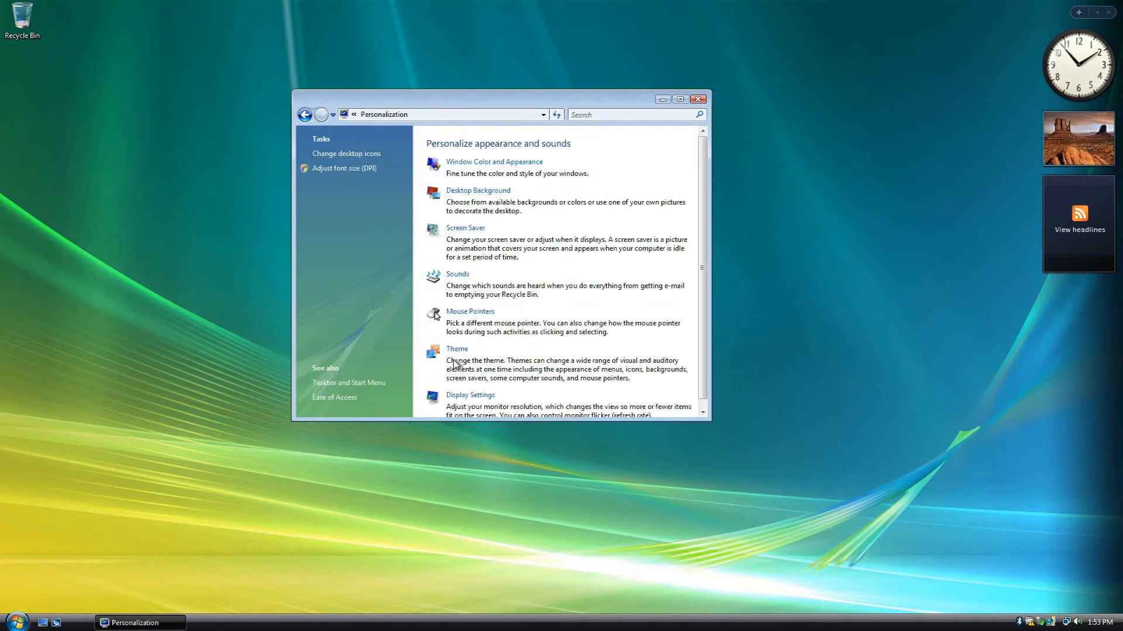
{"action": "left_click", "coordinate": [457, 351]}
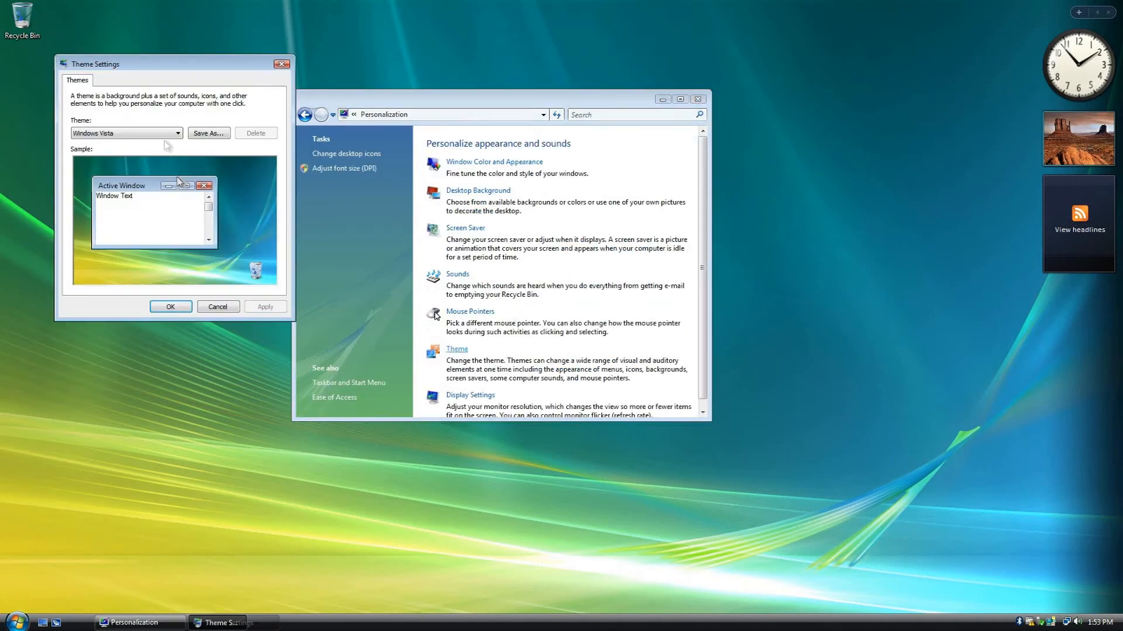
{"action": "left_click", "coordinate": [157, 133]}
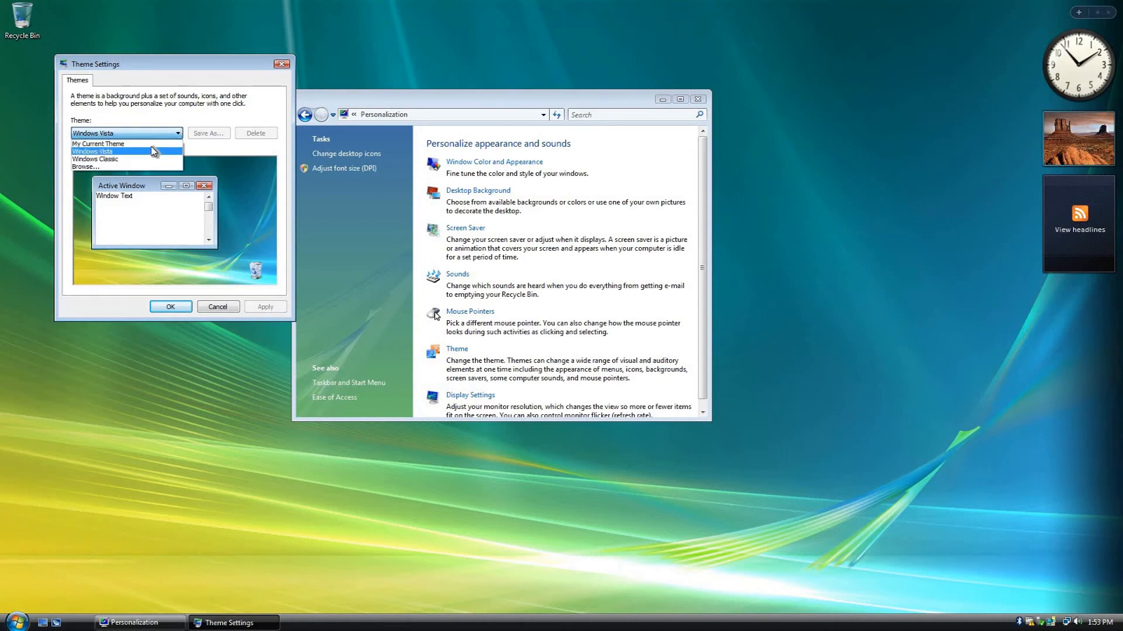
{"action": "left_click", "coordinate": [157, 153]}
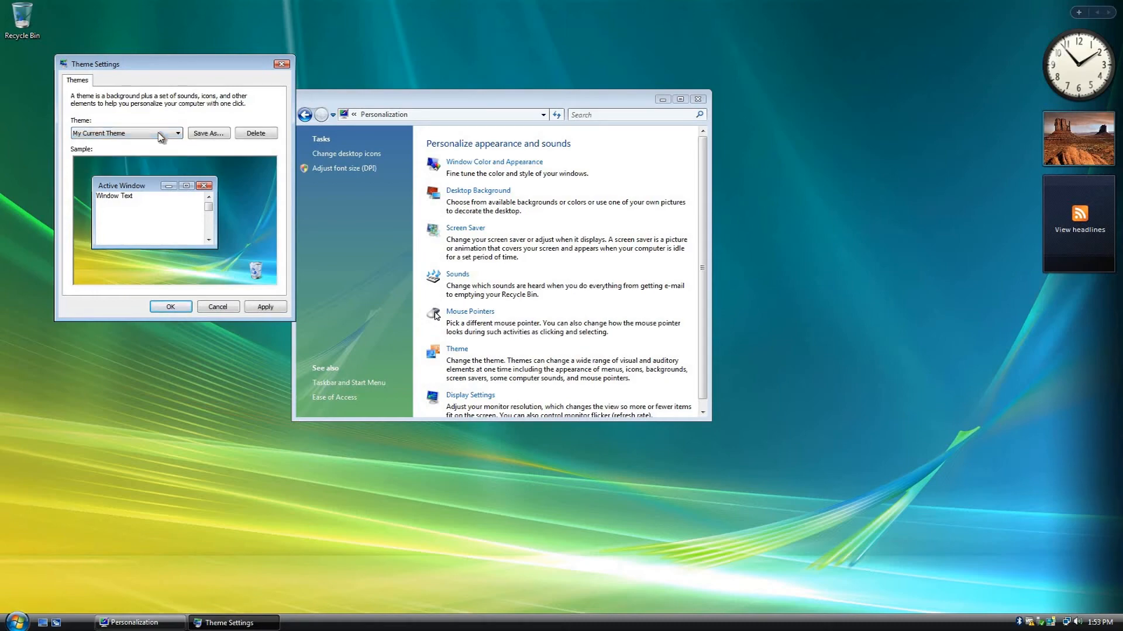
{"action": "left_click", "coordinate": [267, 305]}
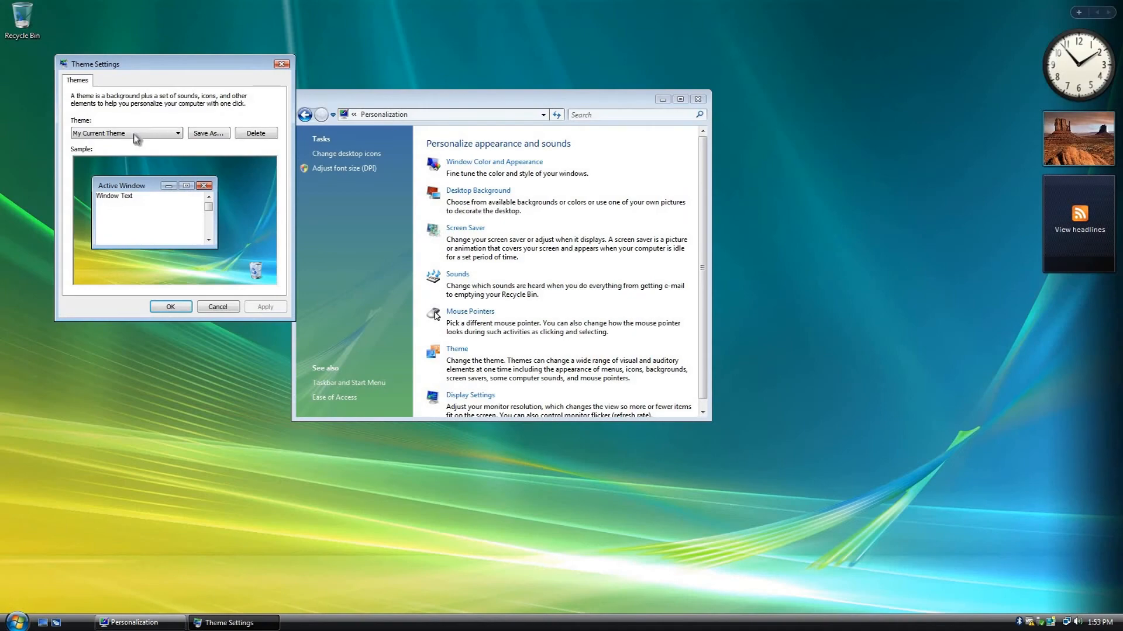
- Apply the Windows Vista theme again and close Theme Settings
{"action": "left_click", "coordinate": [135, 139]}
{"action": "left_click", "coordinate": [136, 158]}
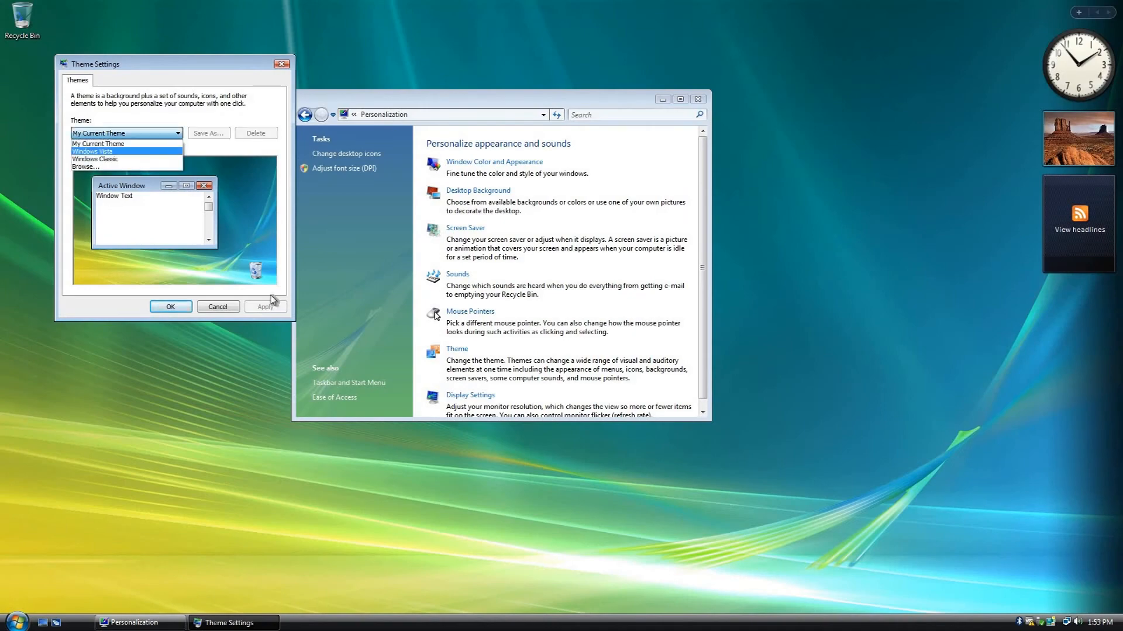
{"action": "left_click", "coordinate": [272, 307]}
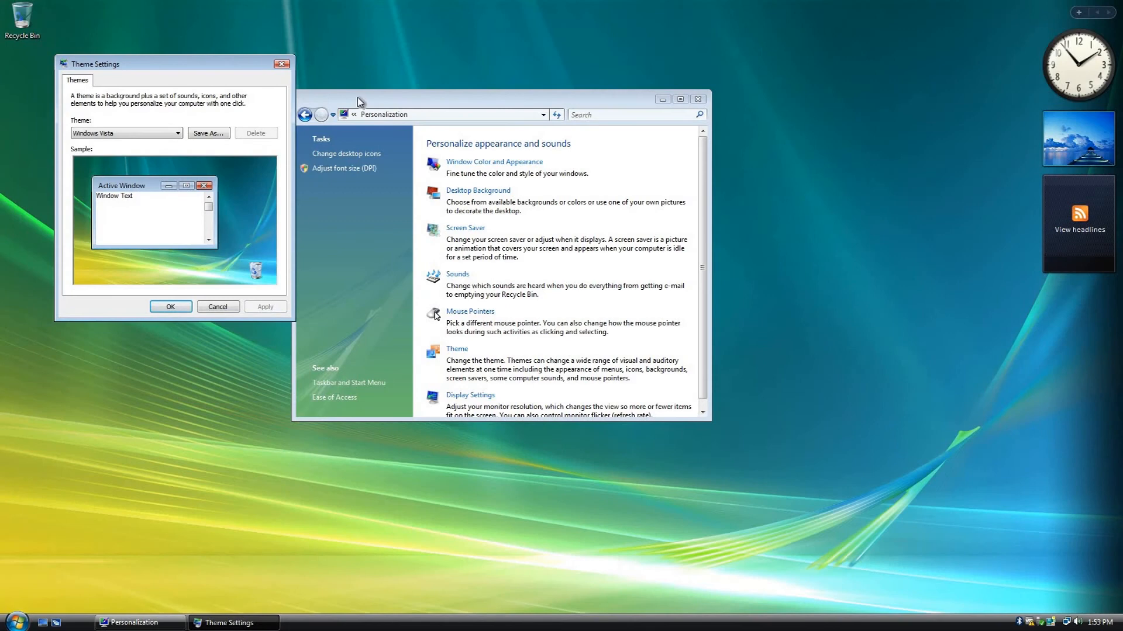
{"action": "left_click", "coordinate": [281, 64]}
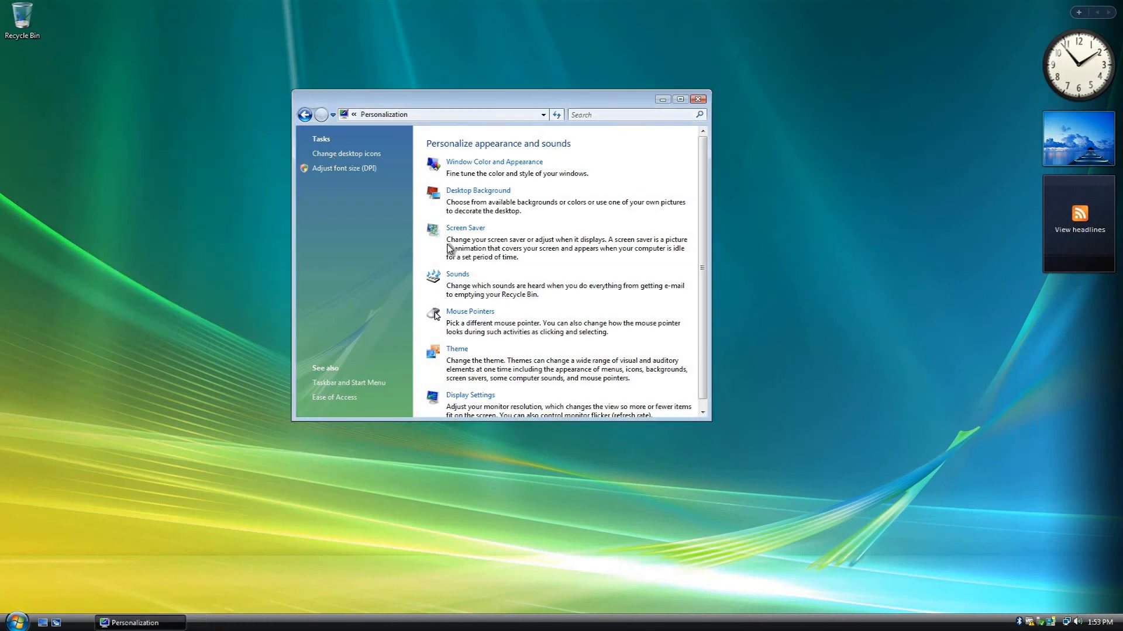
- Apply the Windows Aero color scheme in Window Color and Appearance and close the settings dialog and the Personalization window
{"action": "scroll", "coordinate": [502, 157], "scroll_direction": "down", "scroll_amount": 1}
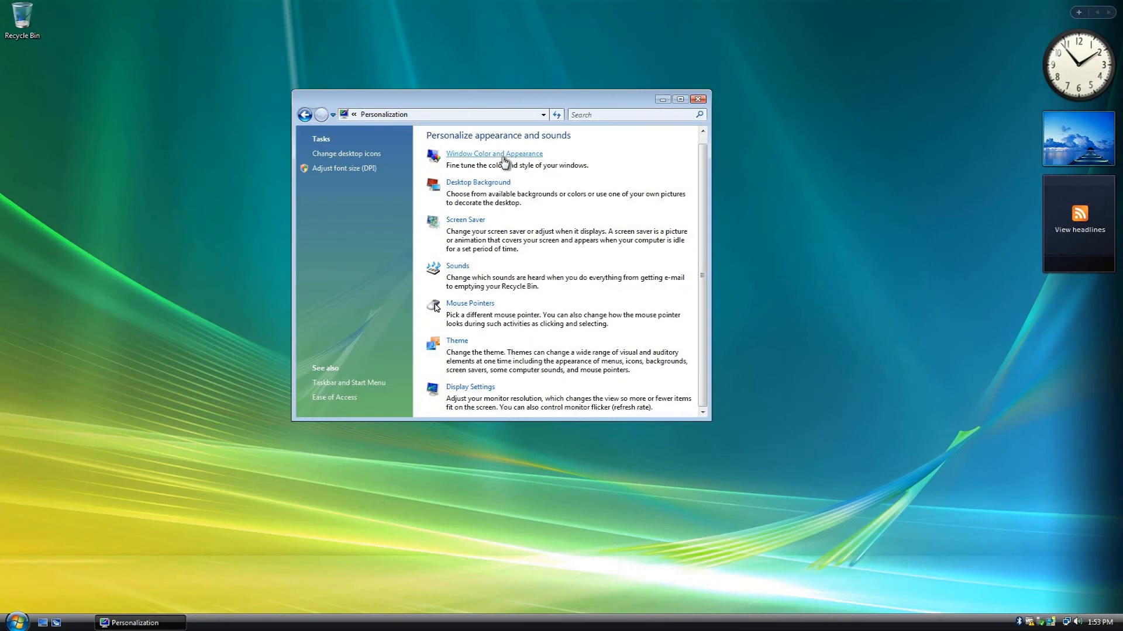
{"action": "left_click", "coordinate": [501, 154]}
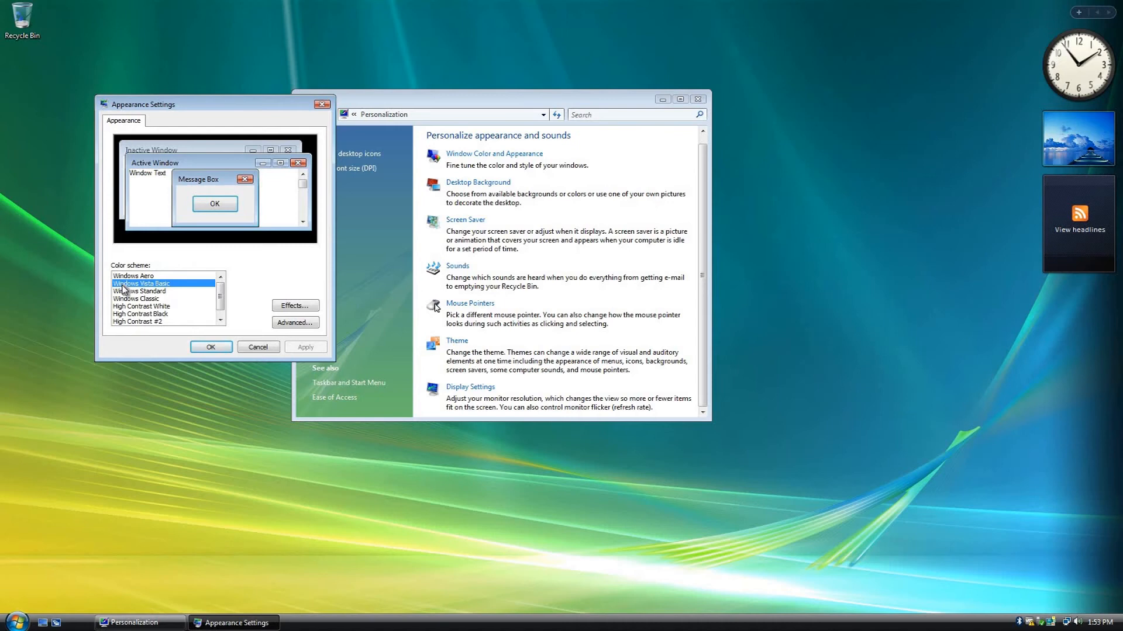
{"action": "left_click", "coordinate": [164, 276]}
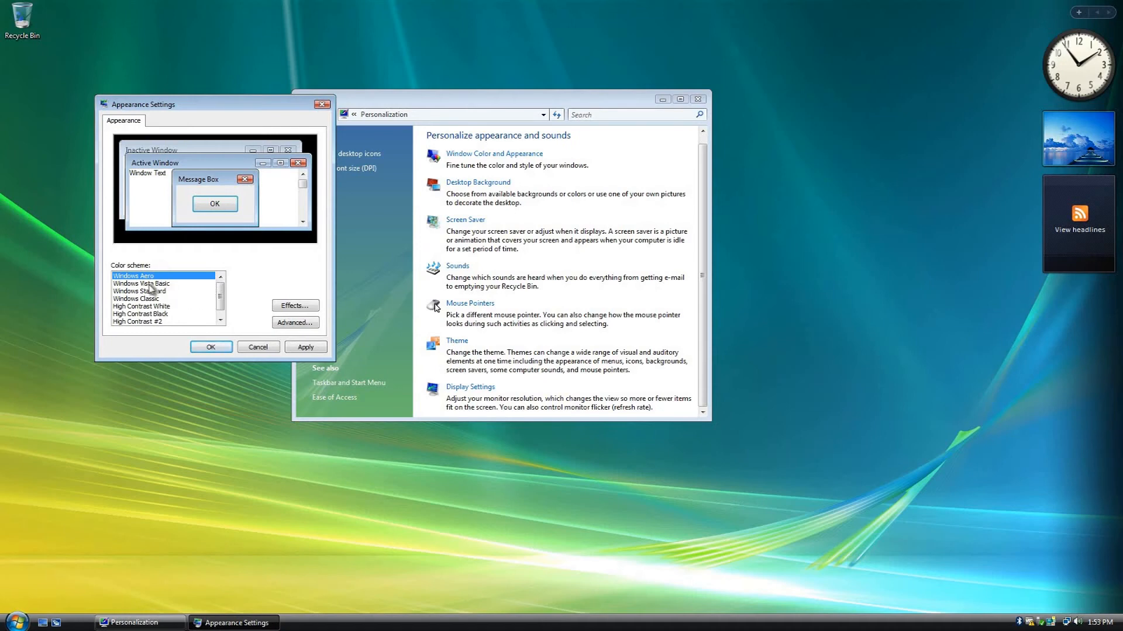
{"action": "left_click", "coordinate": [294, 347]}
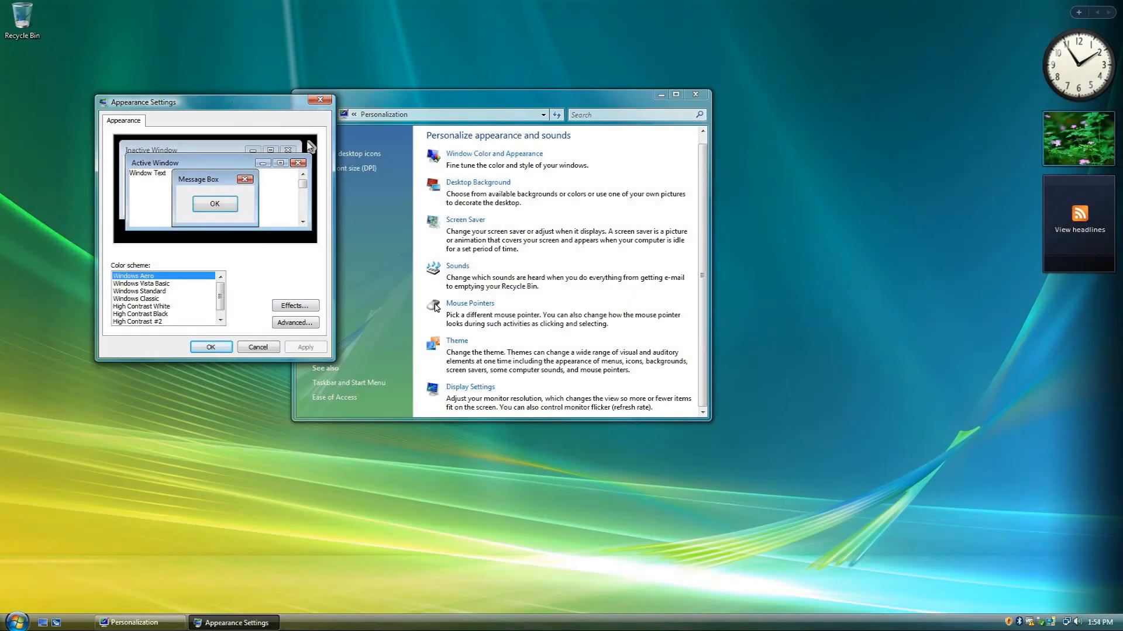
{"action": "left_click_drag", "start_coordinate": [244, 109], "coordinate": [209, 102]}
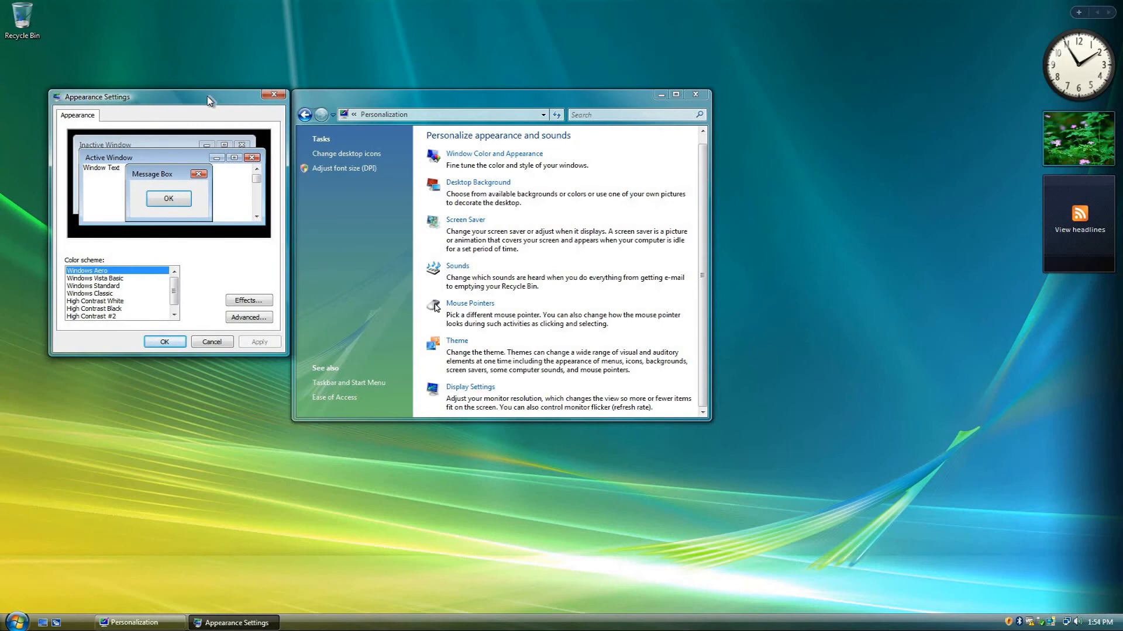
{"action": "left_click", "coordinate": [273, 94]}
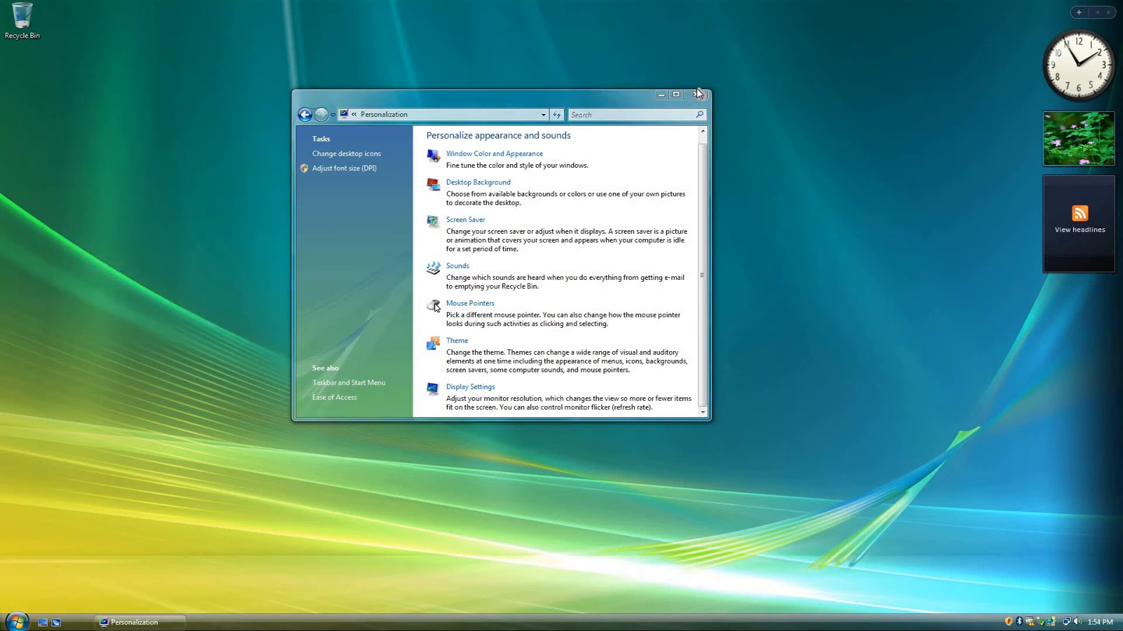
{"action": "left_click", "coordinate": [697, 95]}
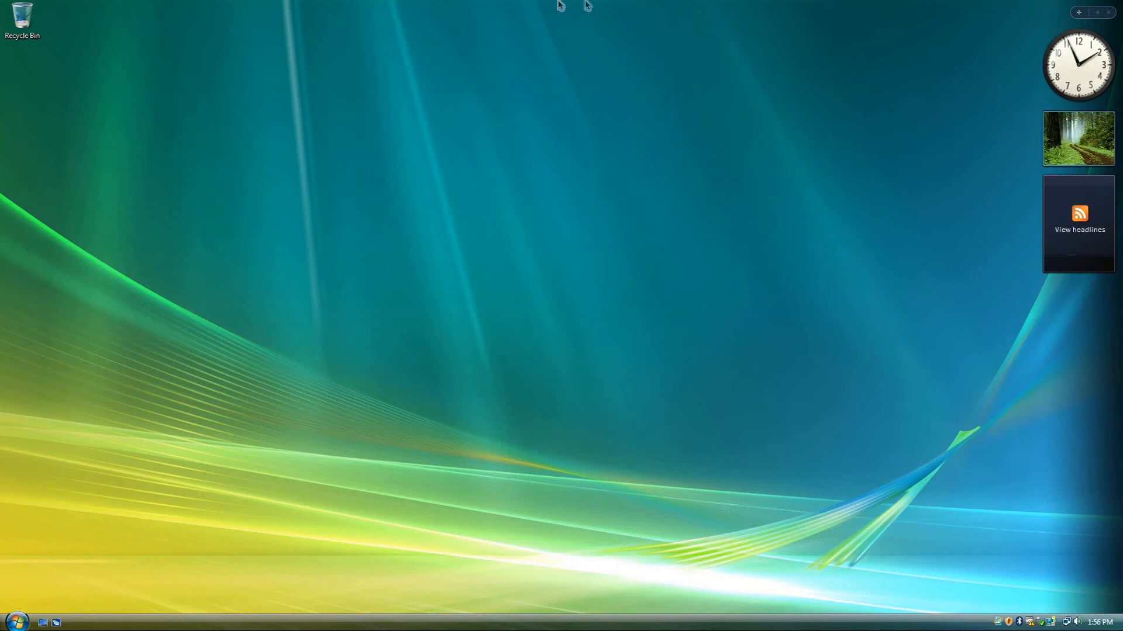
{"action": "mouse_move", "coordinate": [908, 5]}
{"action": "left_click", "coordinate": [980, 10]}
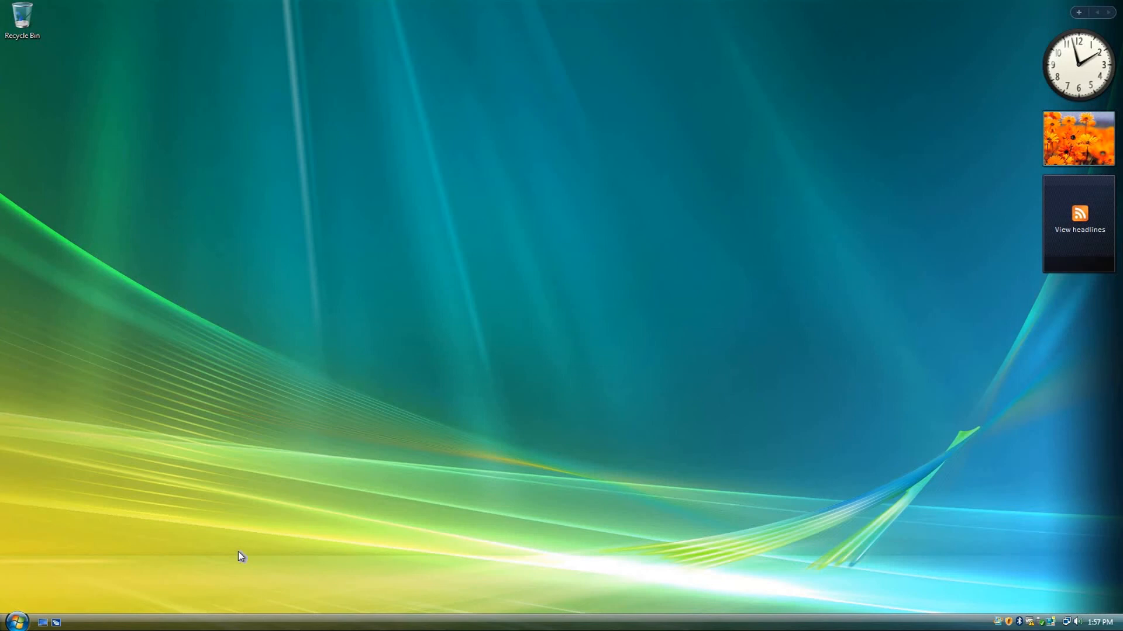
- Open the About Windows information with the winver command and start Notepad with the notepad command
{"action": "key", "text": "super+r"}
{"action": "type", "text": "winver"}
{"action": "key", "text": "Return"}
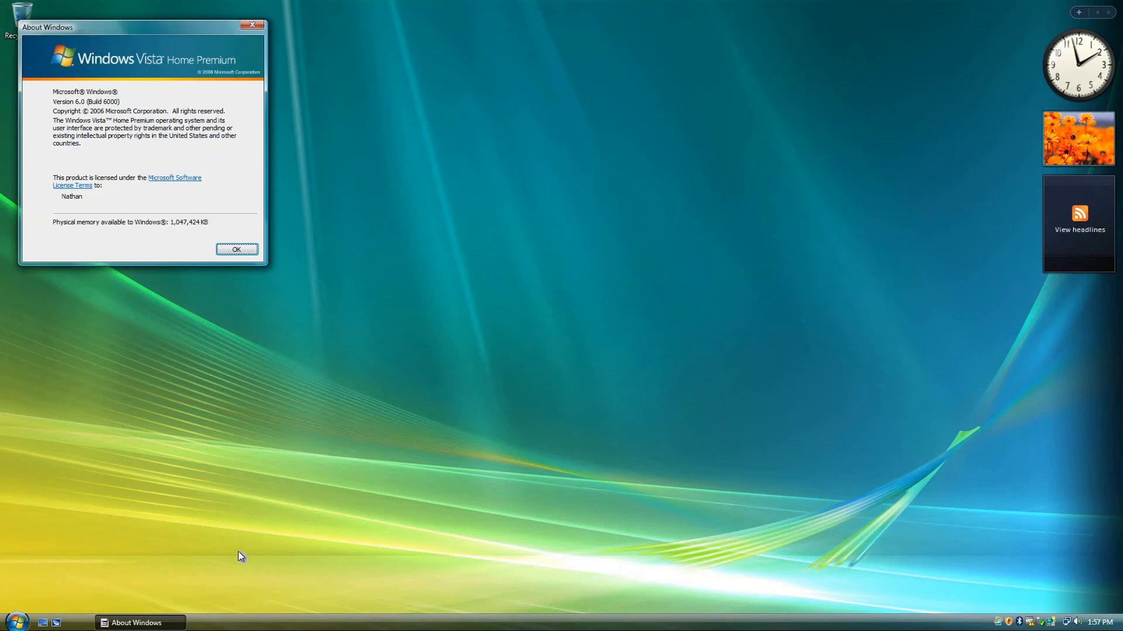
{"action": "key", "text": "super+r"}
{"action": "type", "text": "not"}
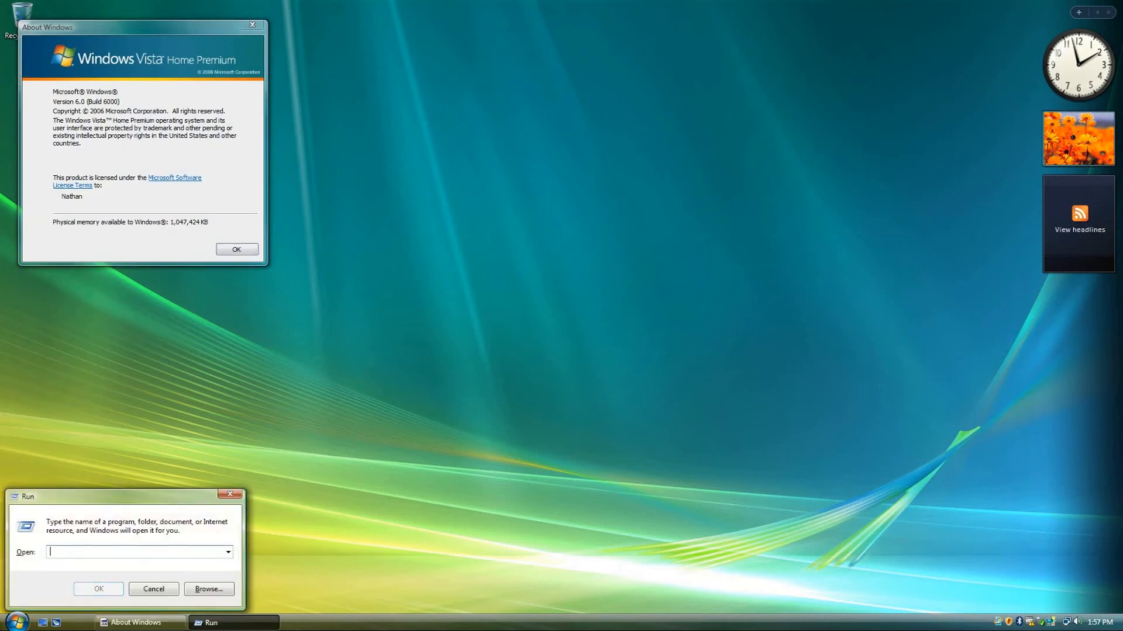
{"action": "type", "text": "epad"}
{"action": "key", "text": "Return"}
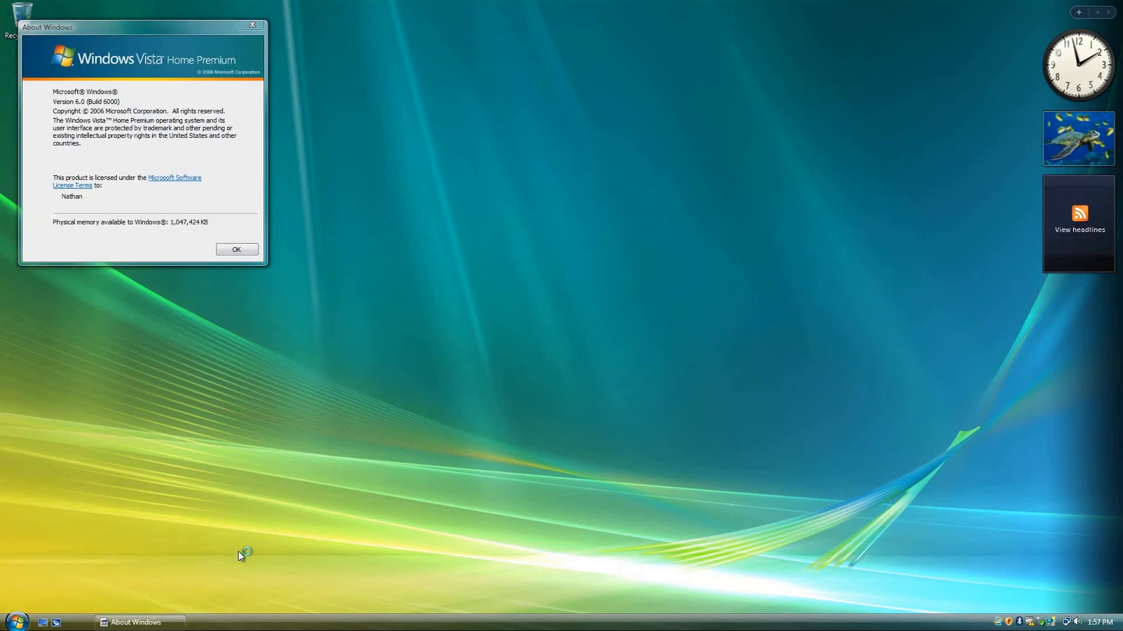
- Run regedit and allow the Registry Editor through User Account Control
{"action": "key", "text": "super+r"}
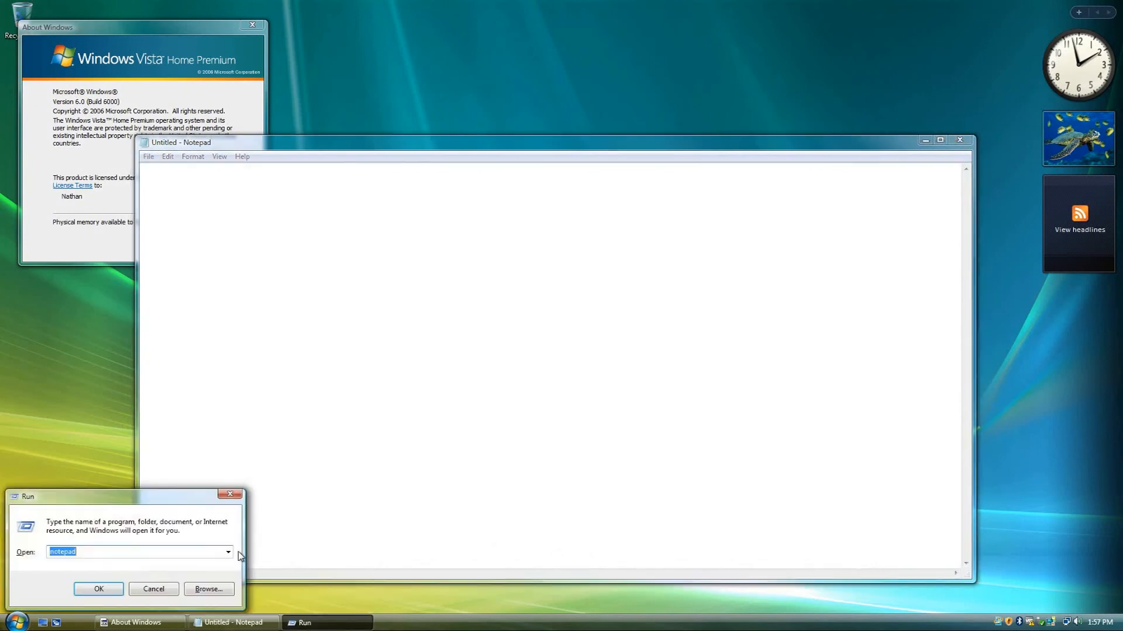
{"action": "key", "text": "BackSpace"}
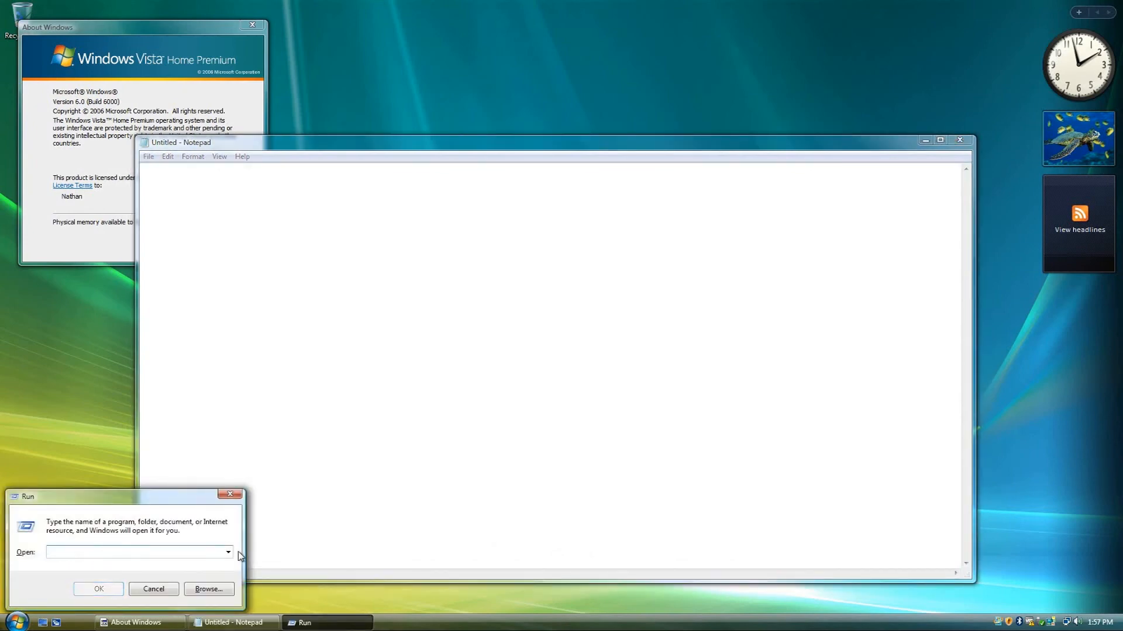
{"action": "type", "text": "regedit"}
{"action": "key", "text": "Return"}
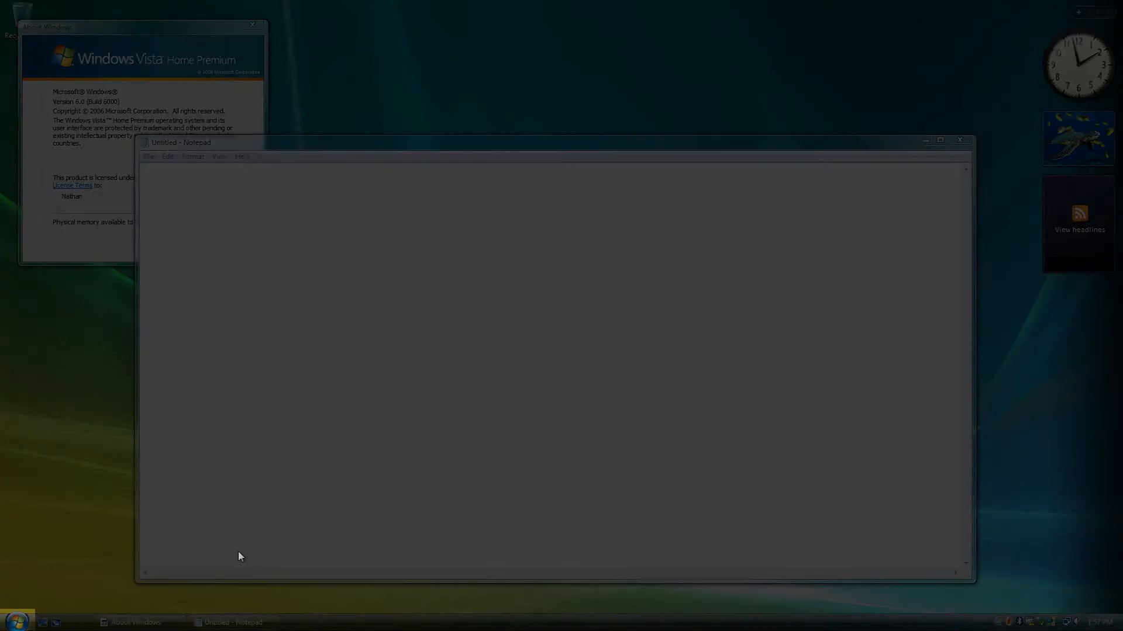
{"action": "key", "text": "Left"}
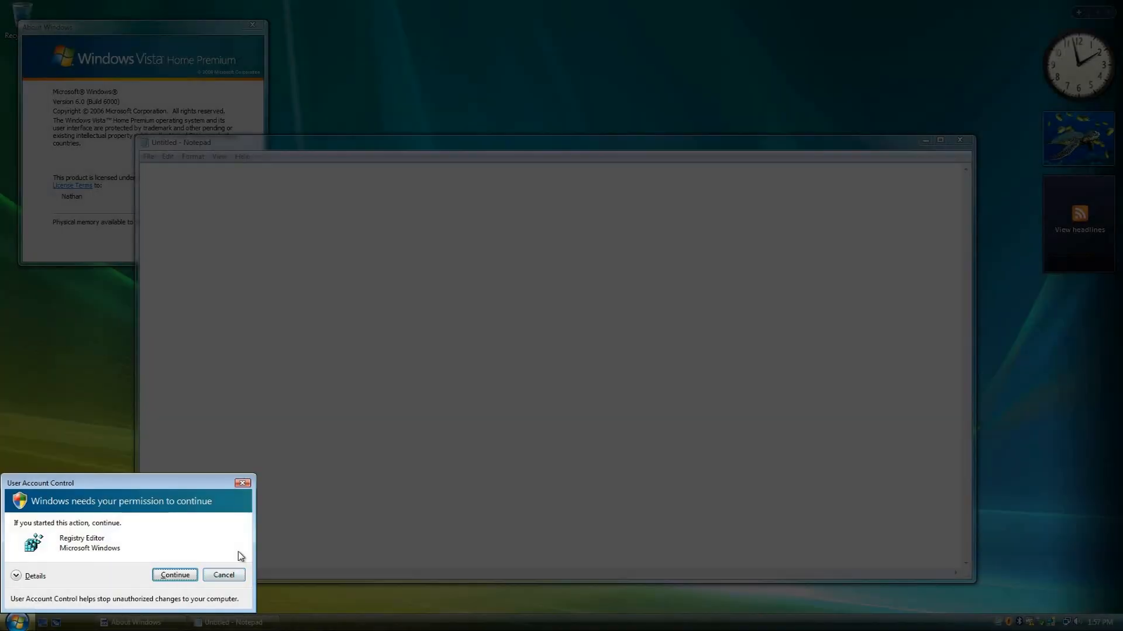
{"action": "key", "text": "Return"}
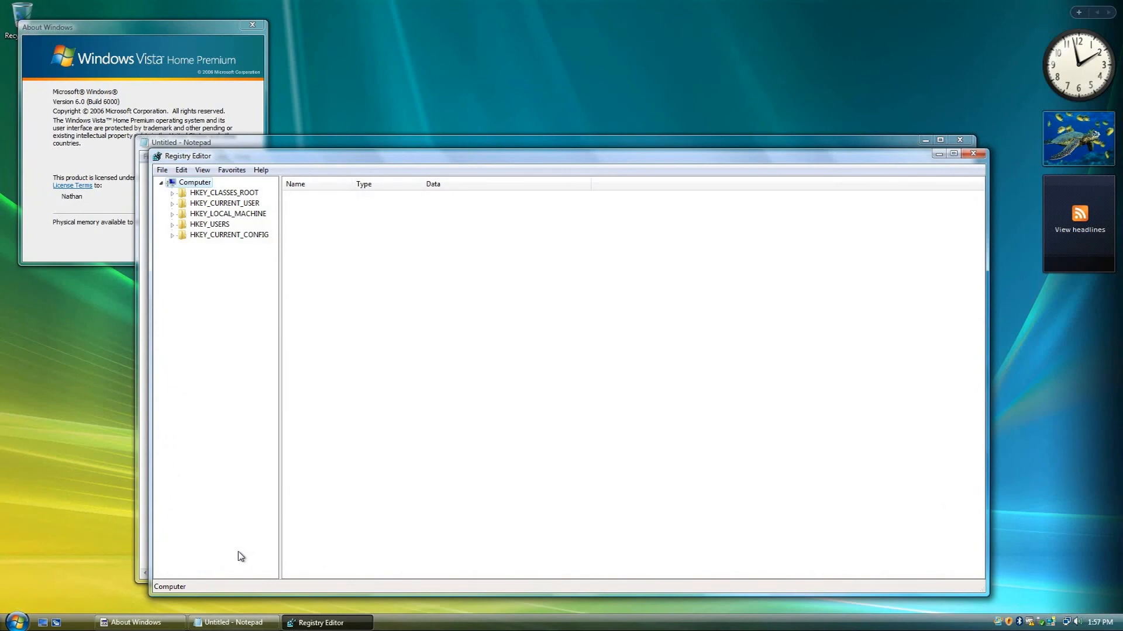
- Cycle repeatedly through the open windows in the Flip 3D view and bring About Windows to the front
{"action": "key", "text": "super+Tab"}
{"action": "key", "text": "super+Tab"}
{"action": "key", "text": "super+Tab"}
{"action": "key", "text": "super+Tab"}
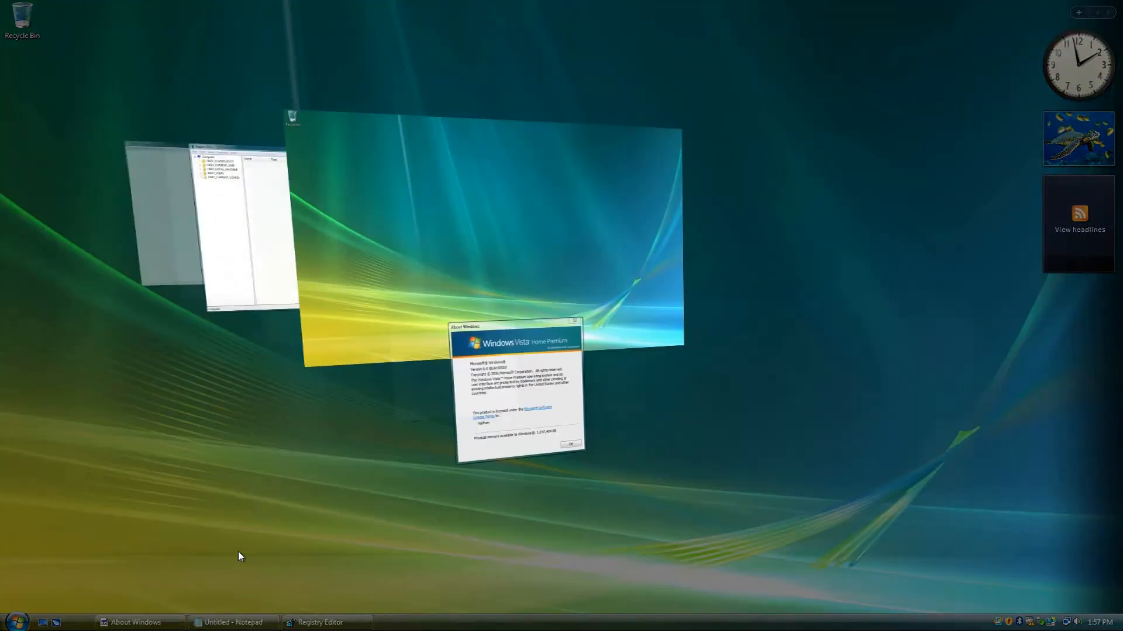
{"action": "key", "text": "super+Tab"}
{"action": "key", "text": "super+Tab"}
{"action": "key", "text": "super+Tab"}
{"action": "key", "text": "super+Tab"}
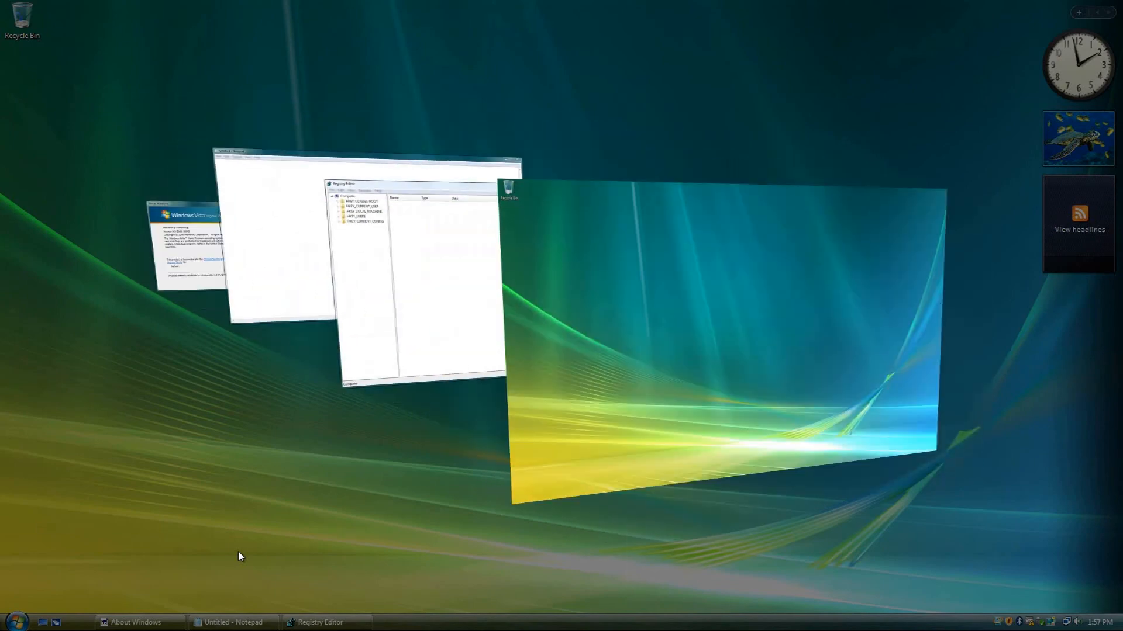
{"action": "key", "text": "super+Tab"}
{"action": "key", "text": "super+Tab"}
{"action": "key", "text": "super+Tab"}
{"action": "key", "text": "super+Tab"}
{"action": "key", "text": "super+Tab"}
{"action": "key", "text": "super+Tab"}
{"action": "key", "text": "super+Tab"}
{"action": "key", "text": "super+Tab"}
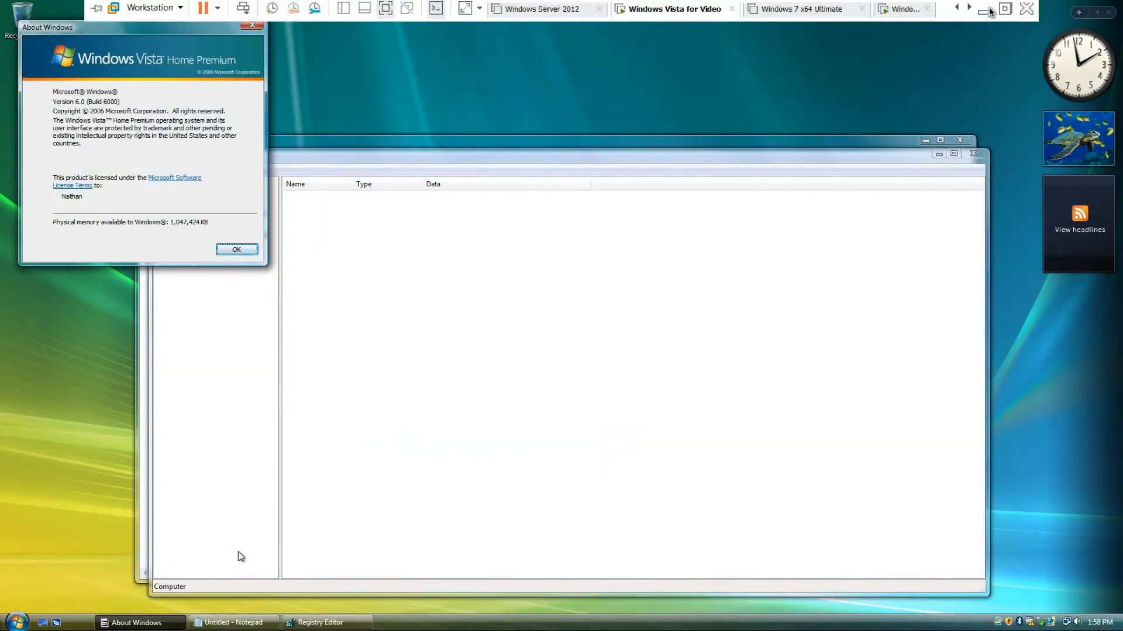
- Minimize the virtual machine and show the host system's Task View twice for comparison, dismissing it each time
{"action": "left_click", "coordinate": [989, 7]}
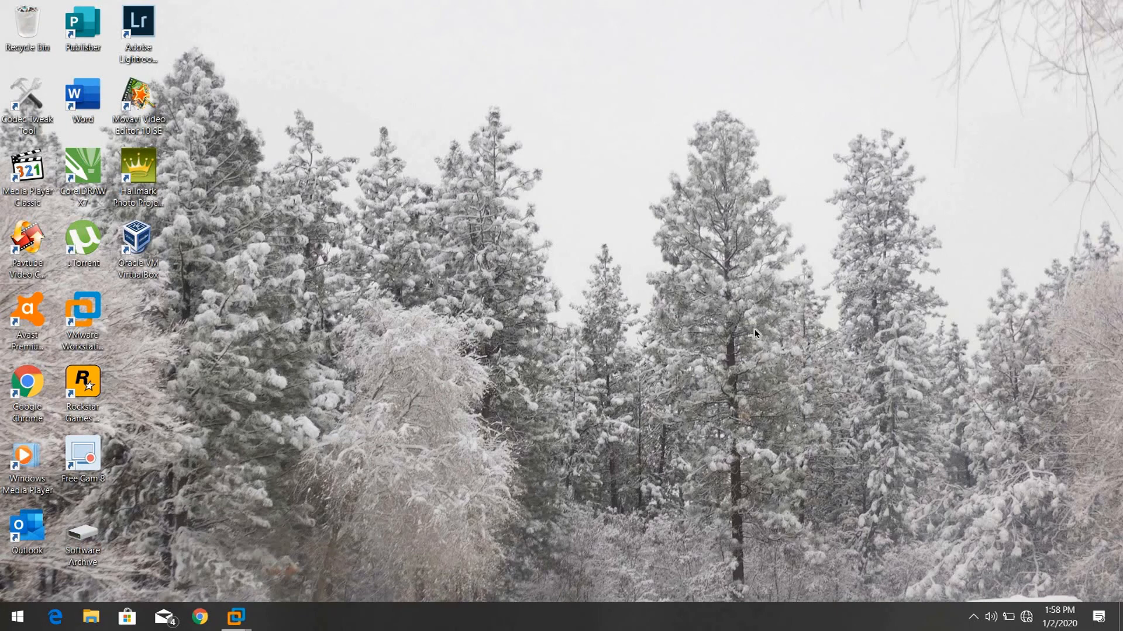
{"action": "key", "text": "super+Tab"}
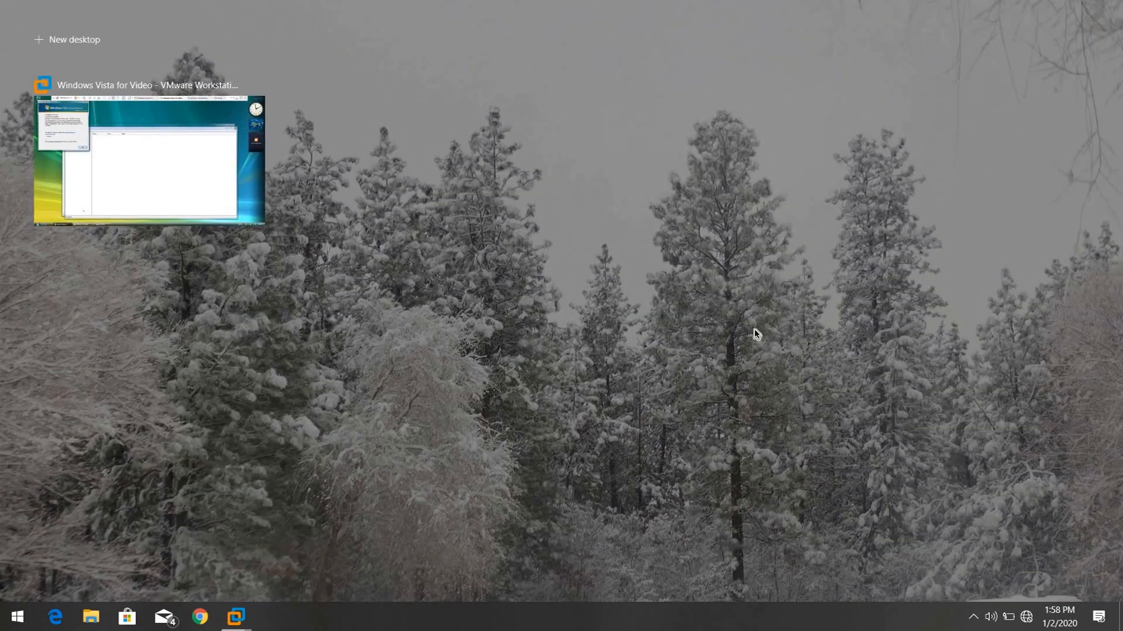
{"action": "key", "text": "Escape"}
{"action": "key", "text": "super+Tab"}
{"action": "key", "text": "Escape"}
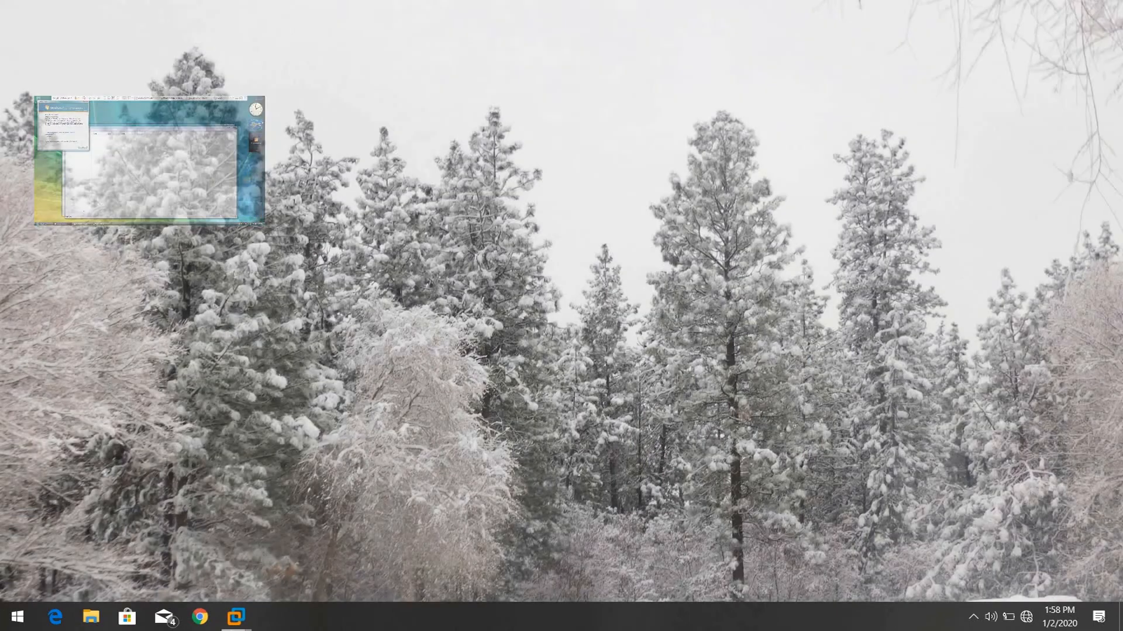
- Switch back to the Windows Vista for Video virtual machine in VMware Workstation
{"action": "mouse_move", "coordinate": [237, 619]}
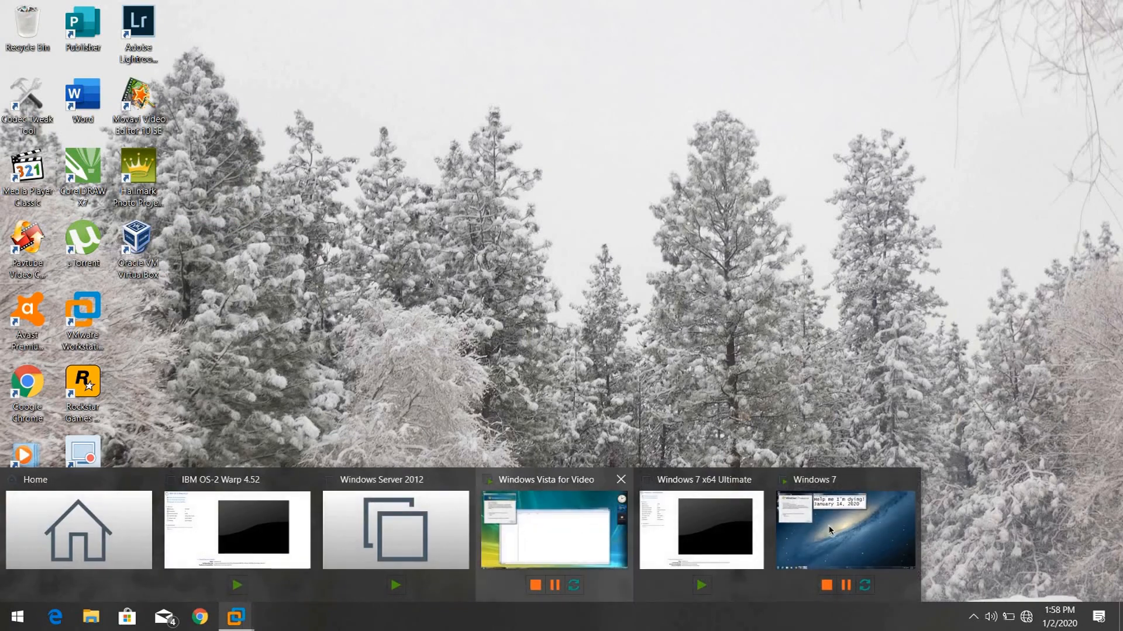
{"action": "mouse_move", "coordinate": [830, 531]}
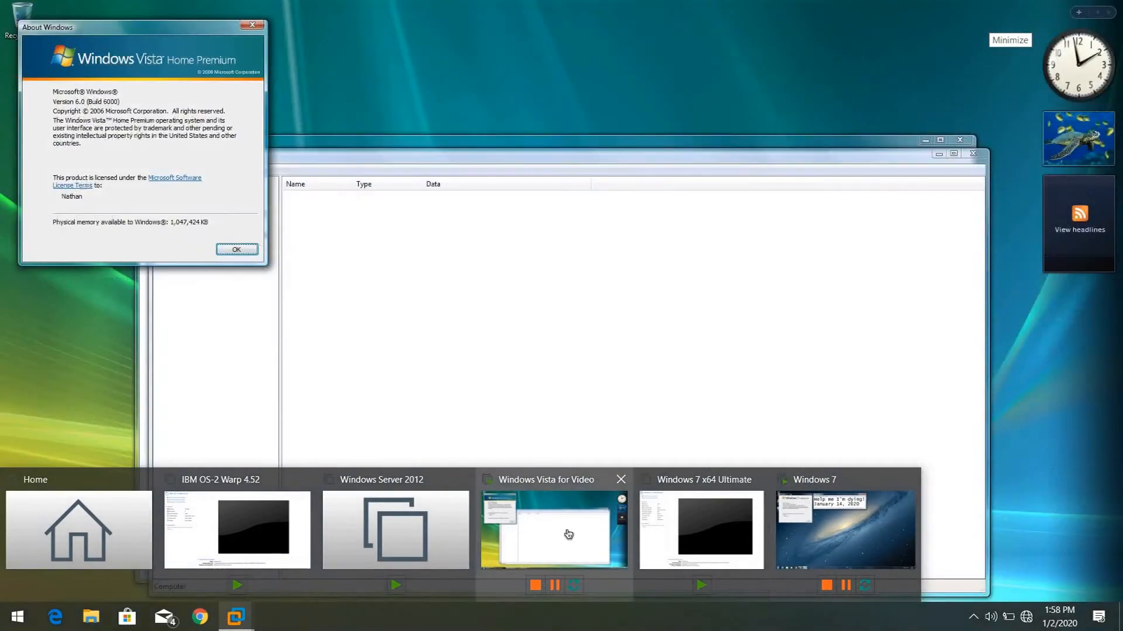
{"action": "left_click", "coordinate": [563, 533]}
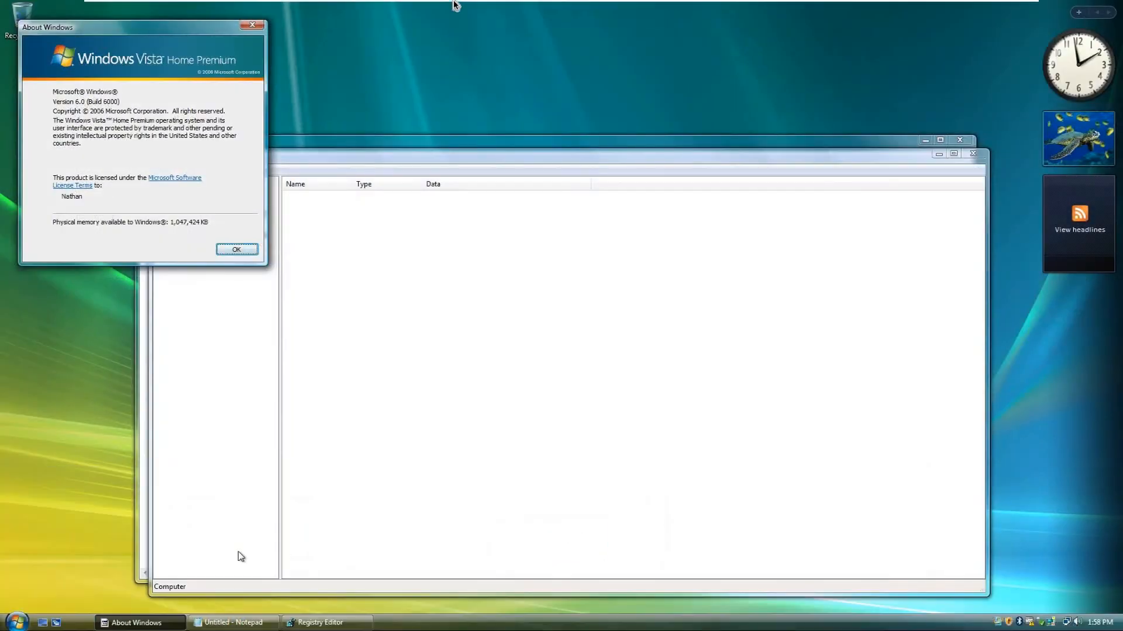
{"action": "mouse_move", "coordinate": [262, 3]}
{"action": "left_click", "coordinate": [161, 10]}
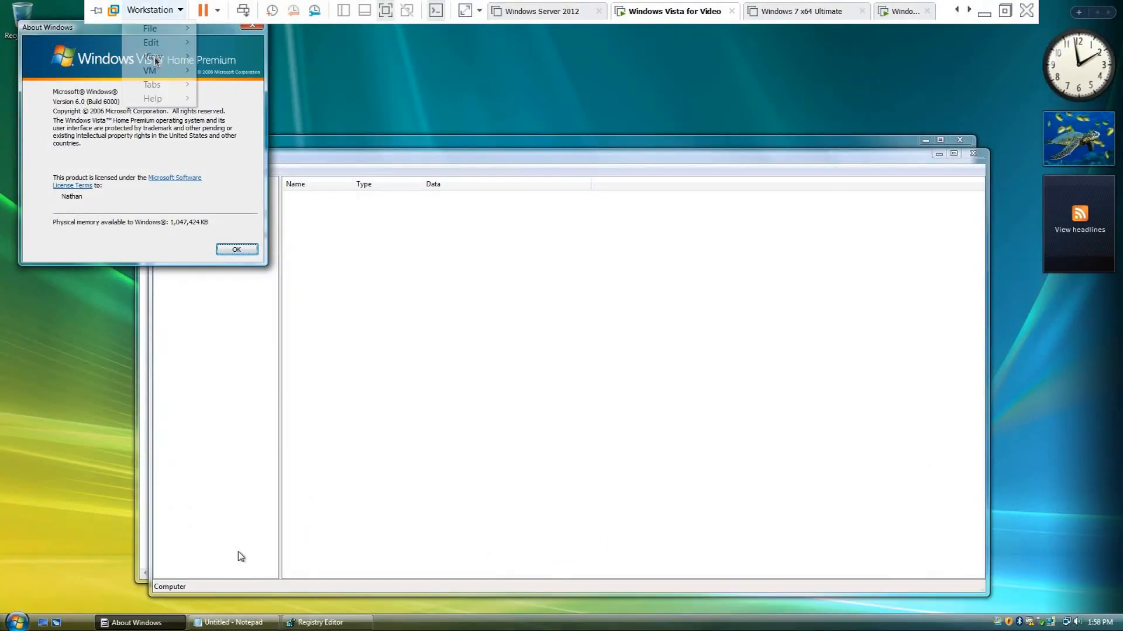
{"action": "mouse_move", "coordinate": [186, 57]}
{"action": "left_click", "coordinate": [217, 74]}
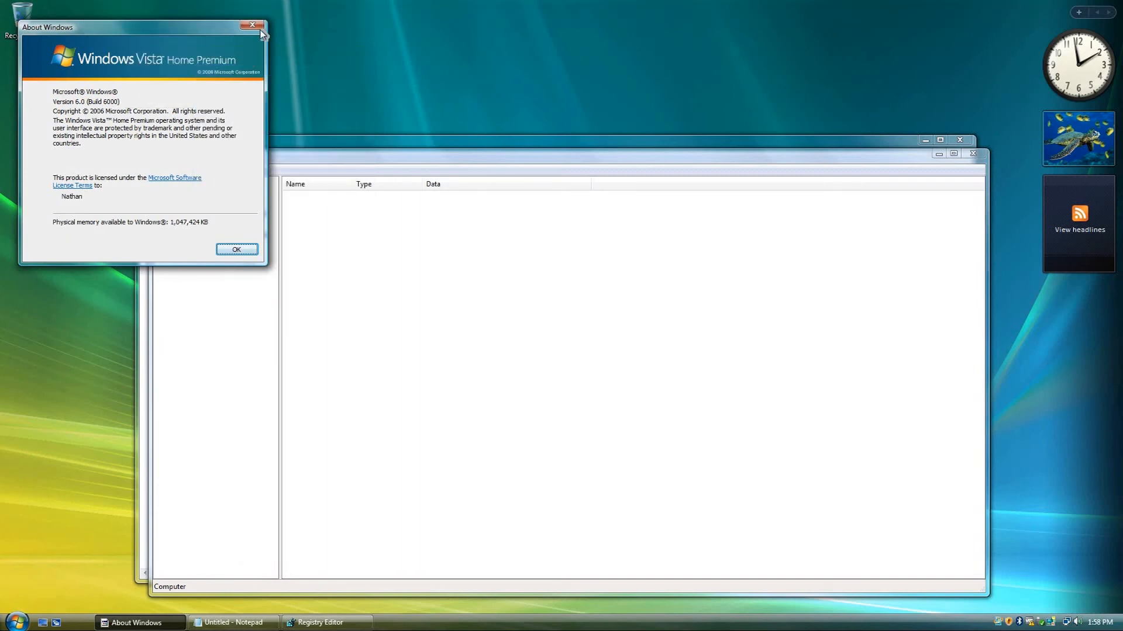
- Close the About Windows dialog
{"action": "key", "text": "Return"}
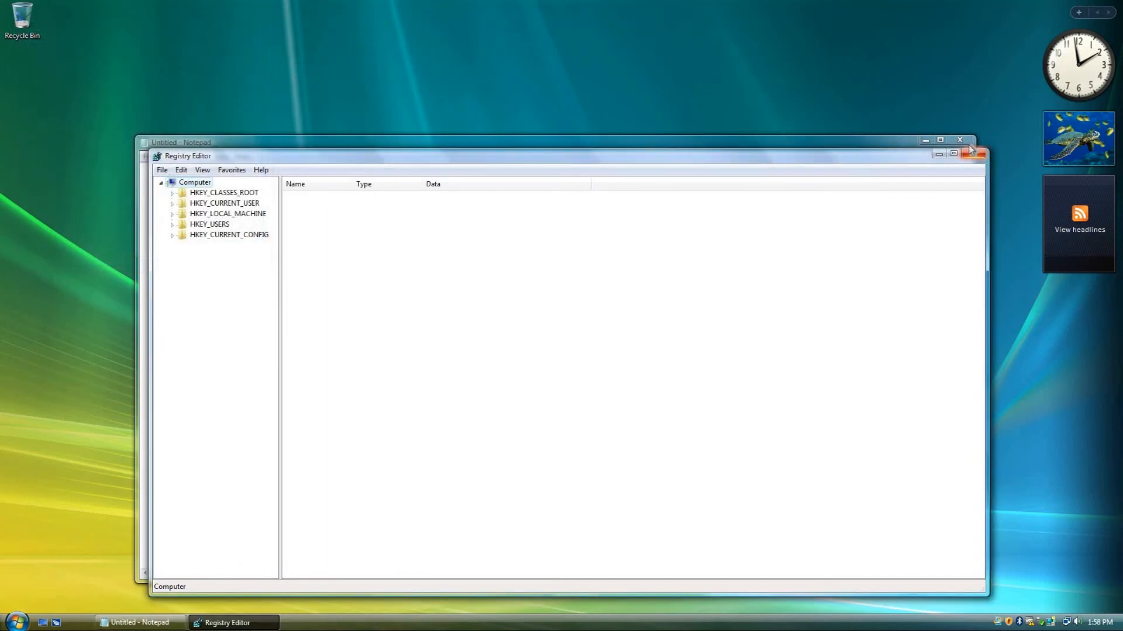
- Close the Registry Editor and the untitled Notepad window to clear the Vista desktop
{"action": "left_click", "coordinate": [972, 153]}
{"action": "left_click", "coordinate": [963, 143]}
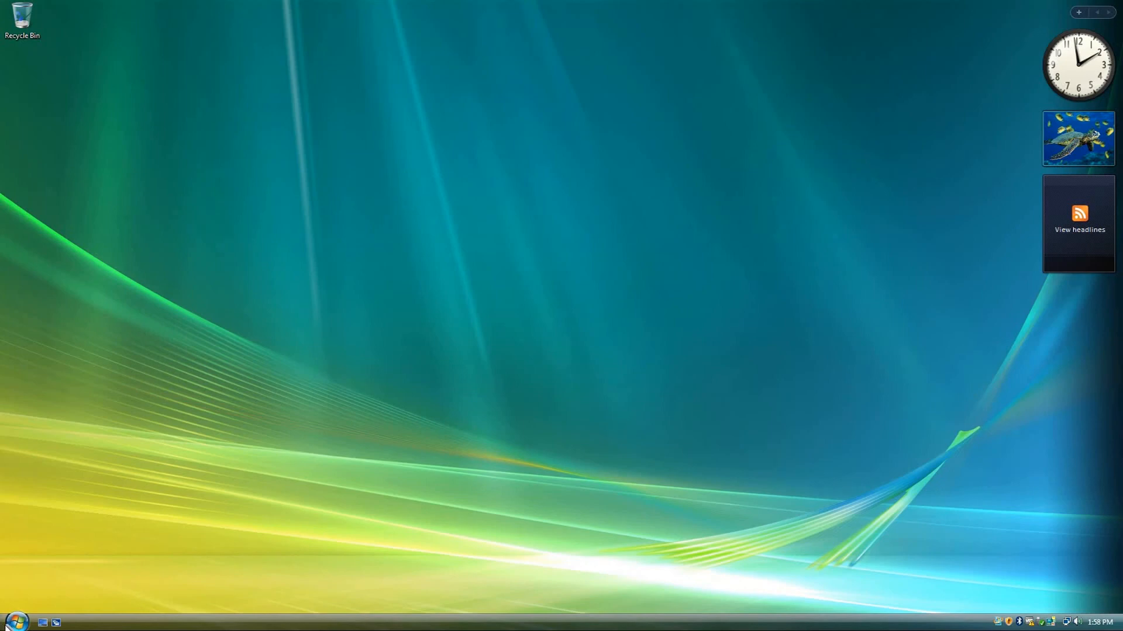
- Open Control Panel maximized and go to the System page under System and Maintenance
{"action": "left_click", "coordinate": [16, 622]}
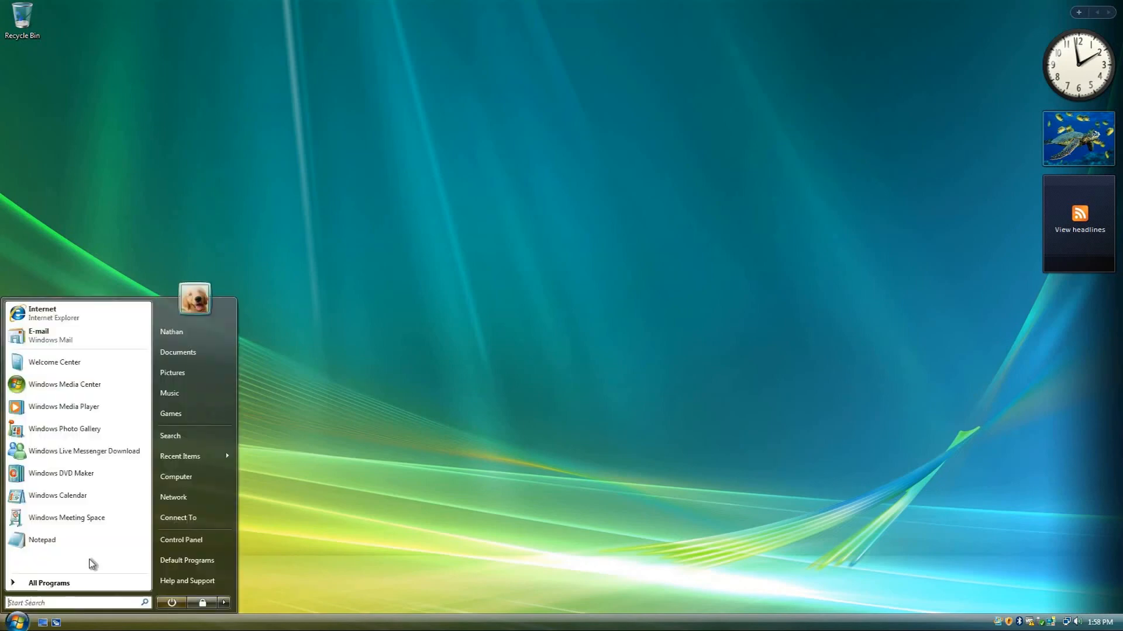
{"action": "left_click", "coordinate": [183, 539]}
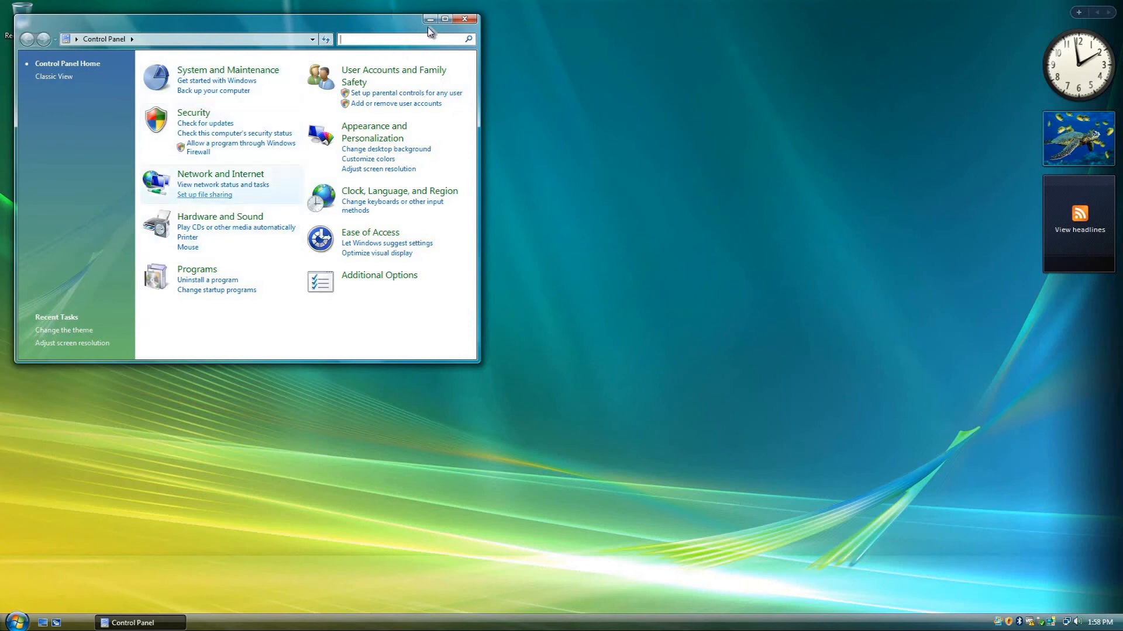
{"action": "left_click", "coordinate": [446, 20]}
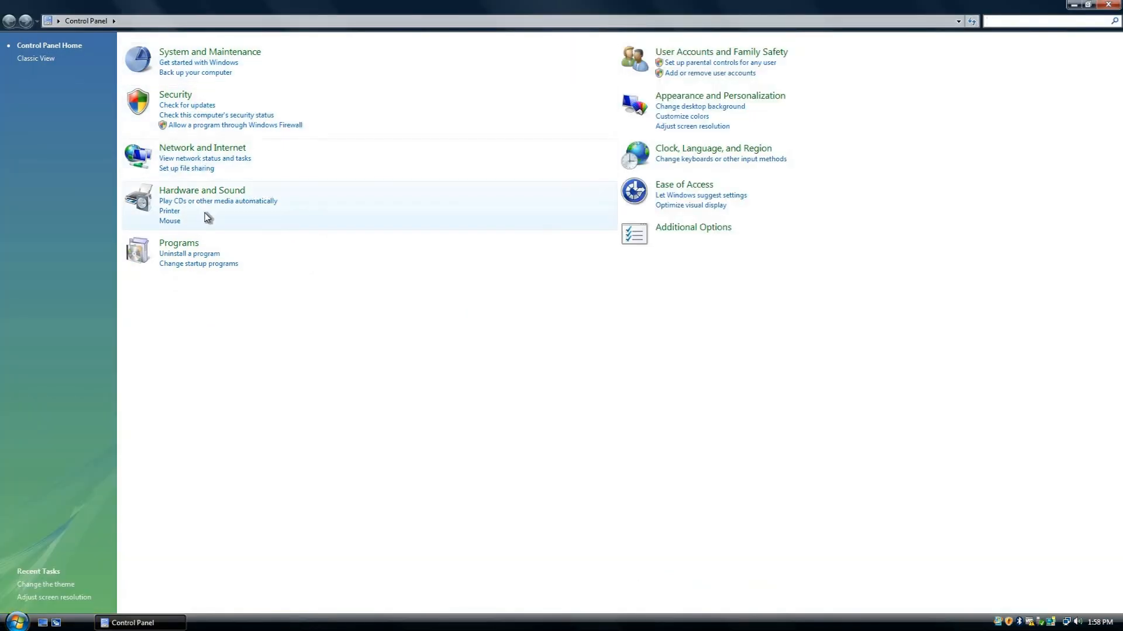
{"action": "left_click", "coordinate": [240, 53]}
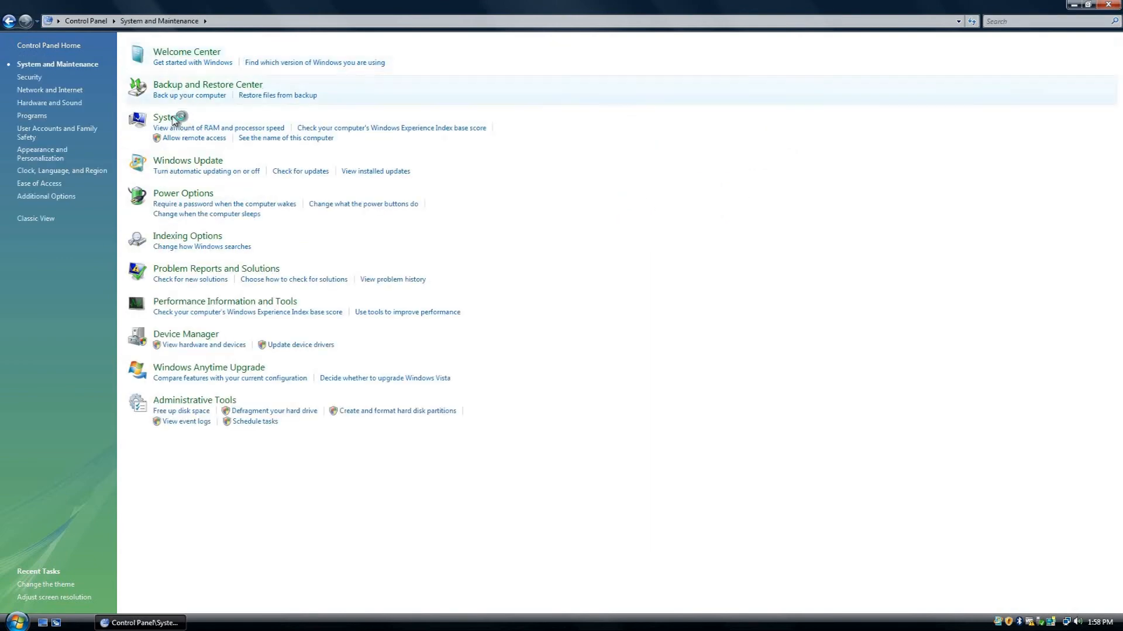
{"action": "left_click", "coordinate": [168, 118]}
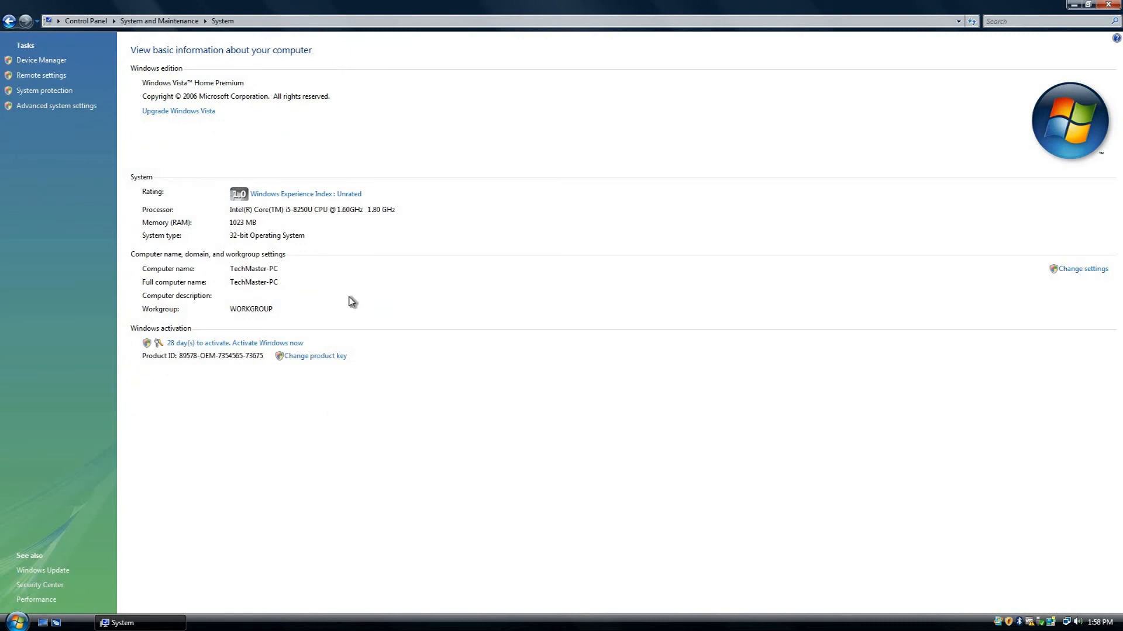
- Activate Windows online, allowing the Windows Activation Client to run, and close the activation wizard
{"action": "left_click", "coordinate": [270, 345]}
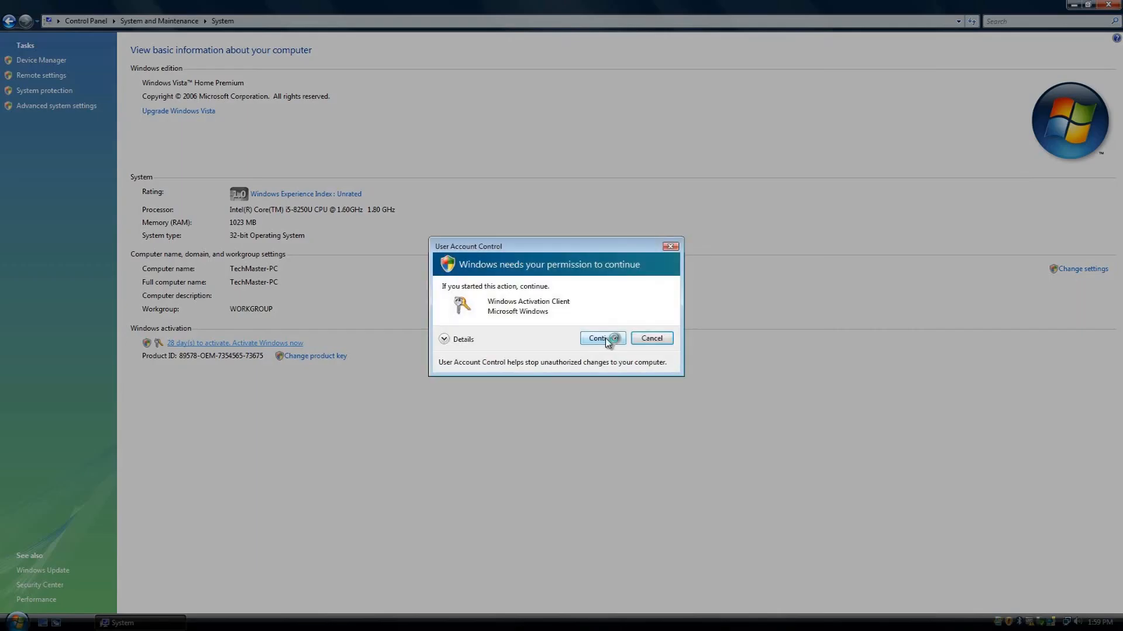
{"action": "left_click", "coordinate": [602, 338]}
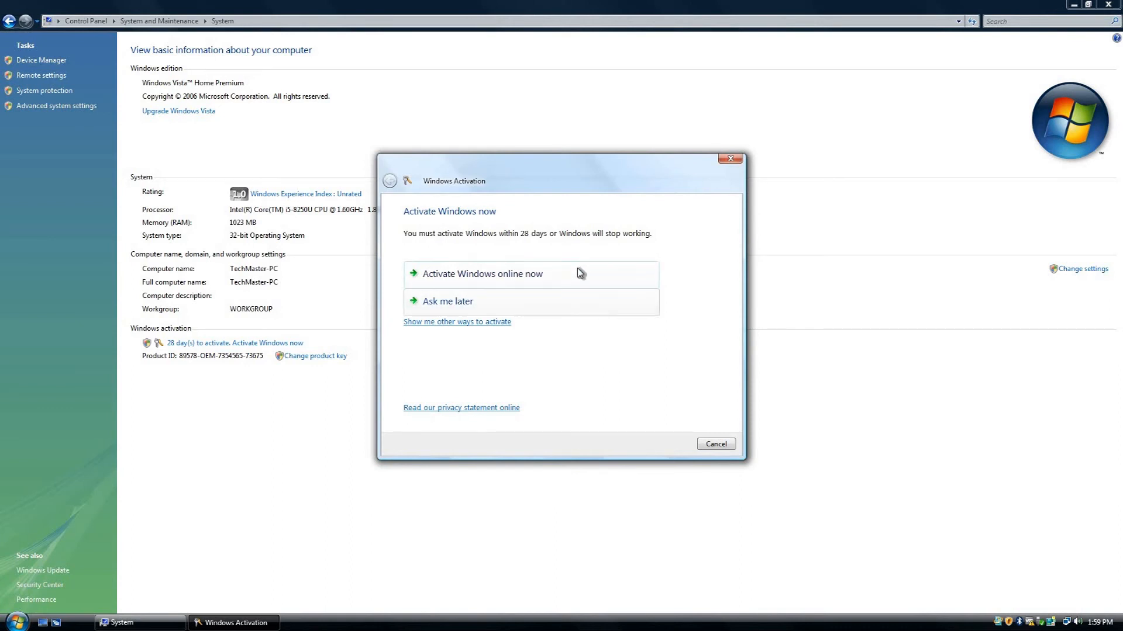
{"action": "mouse_move", "coordinate": [681, 4]}
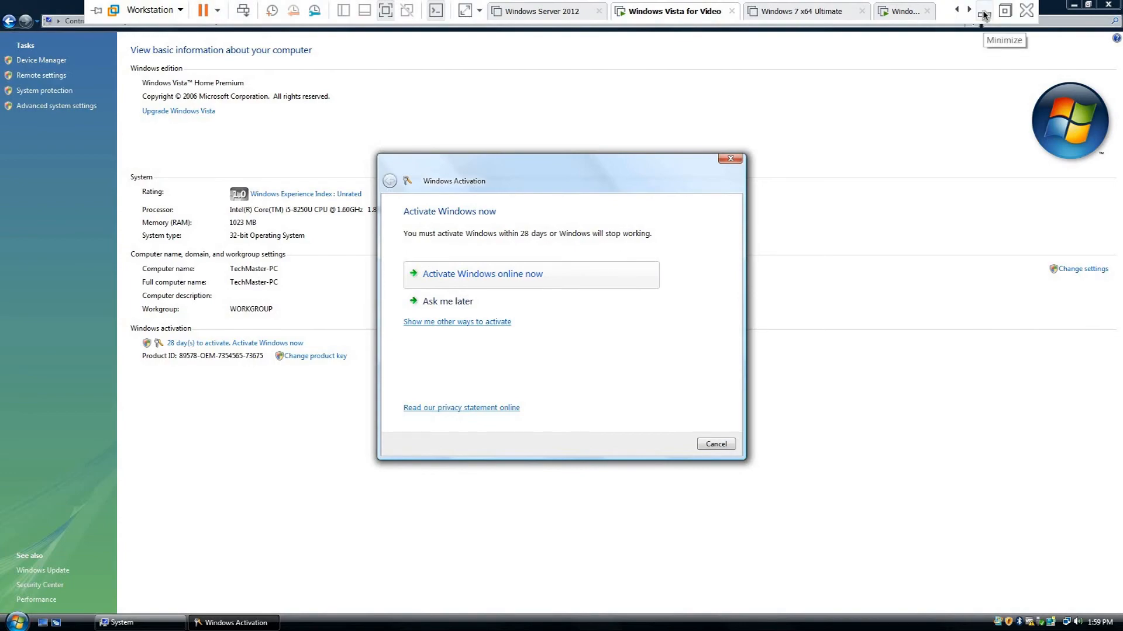
{"action": "left_click", "coordinate": [984, 12]}
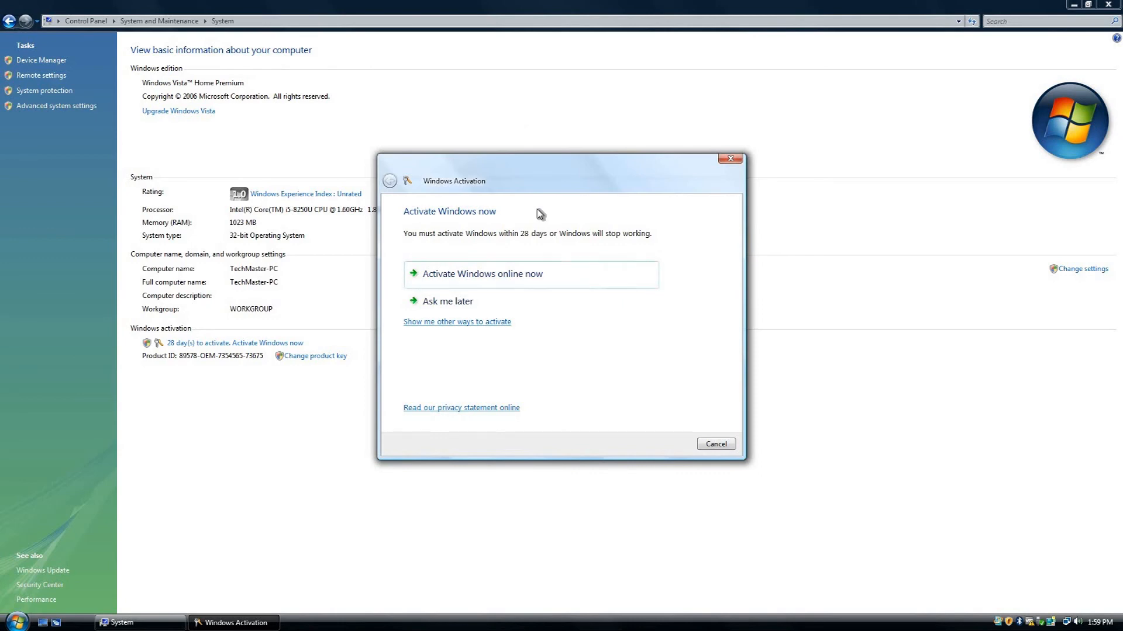
{"action": "left_click", "coordinate": [534, 283]}
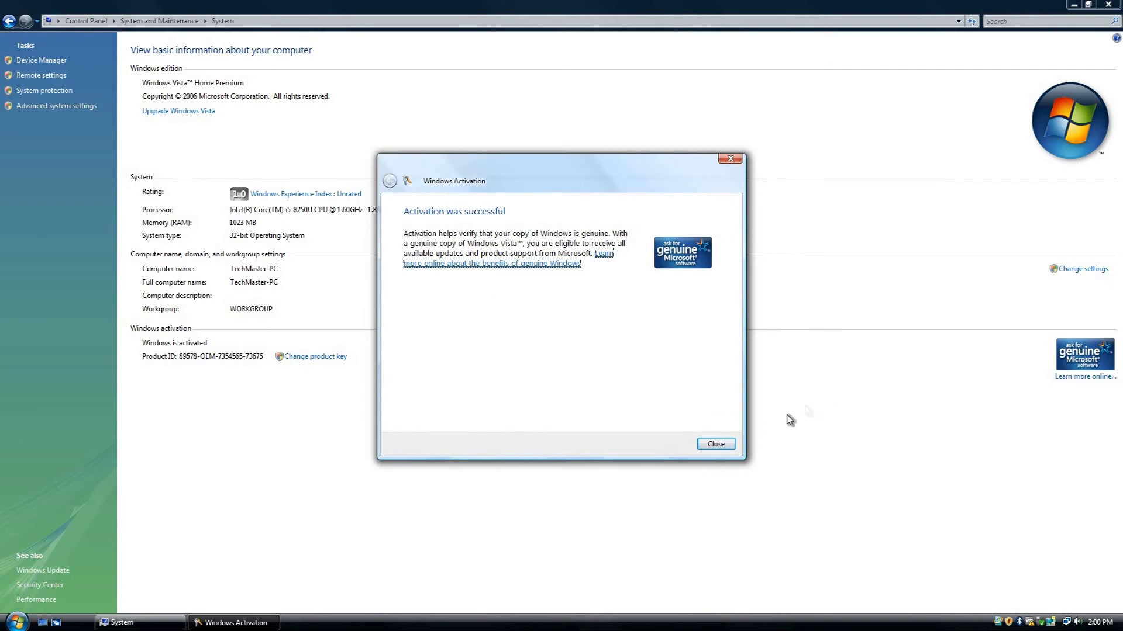
{"action": "left_click", "coordinate": [731, 445]}
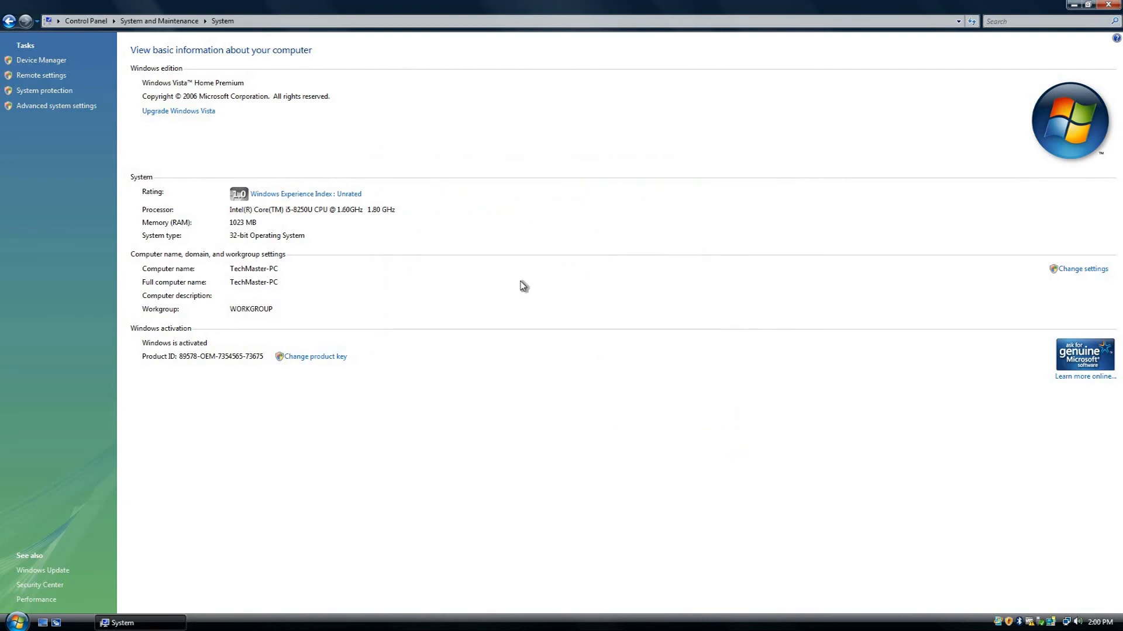
- Open the Windows Experience Index details and refresh the computer's performance rating
{"action": "left_click", "coordinate": [292, 196]}
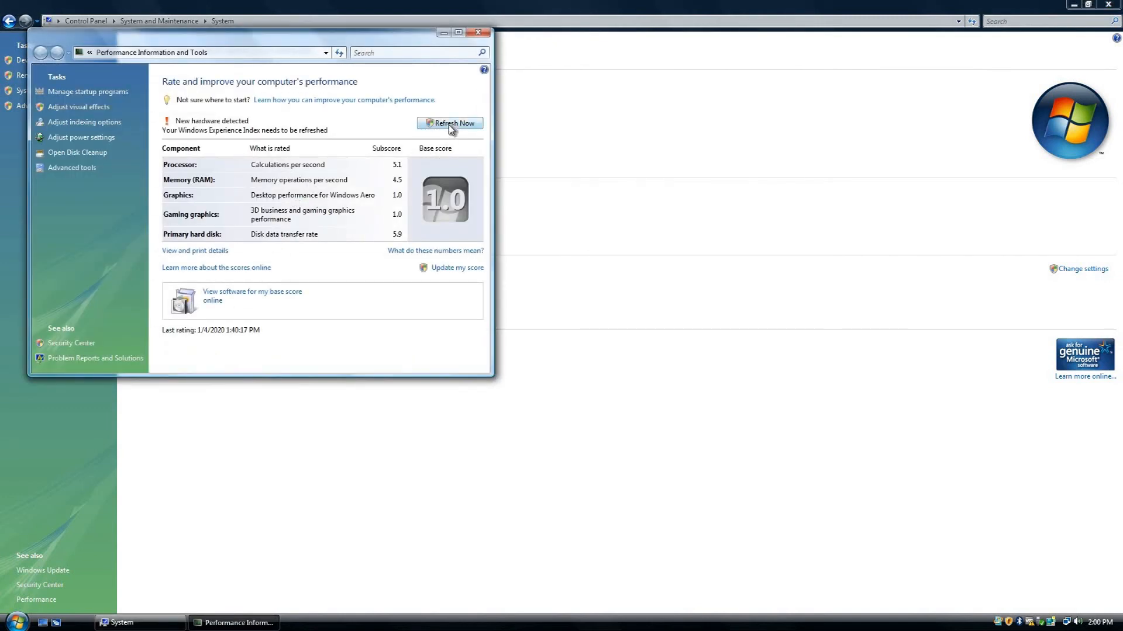
{"action": "left_click", "coordinate": [450, 124]}
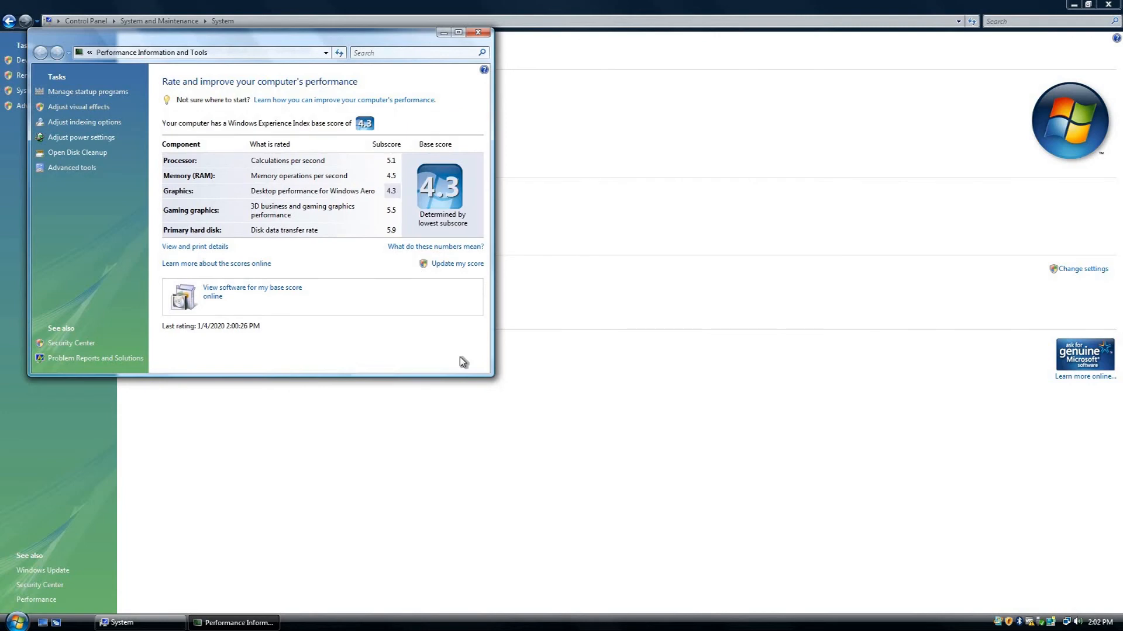